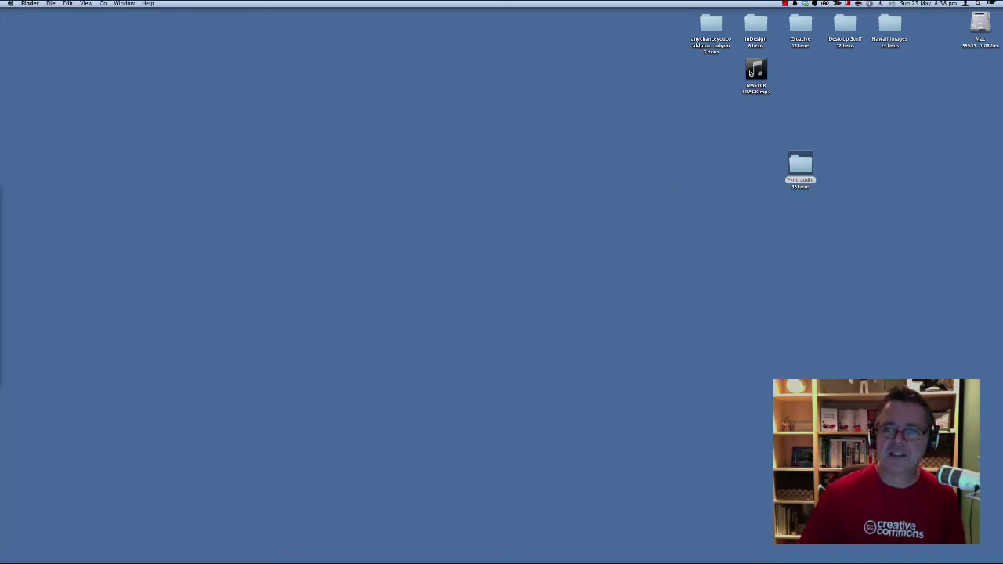
# Step: Drag MASTER TRACK.mp3 down from the top icon row into empty desktop space
pyautogui.moveTo(749, 72); pyautogui.dragTo(661, 120)
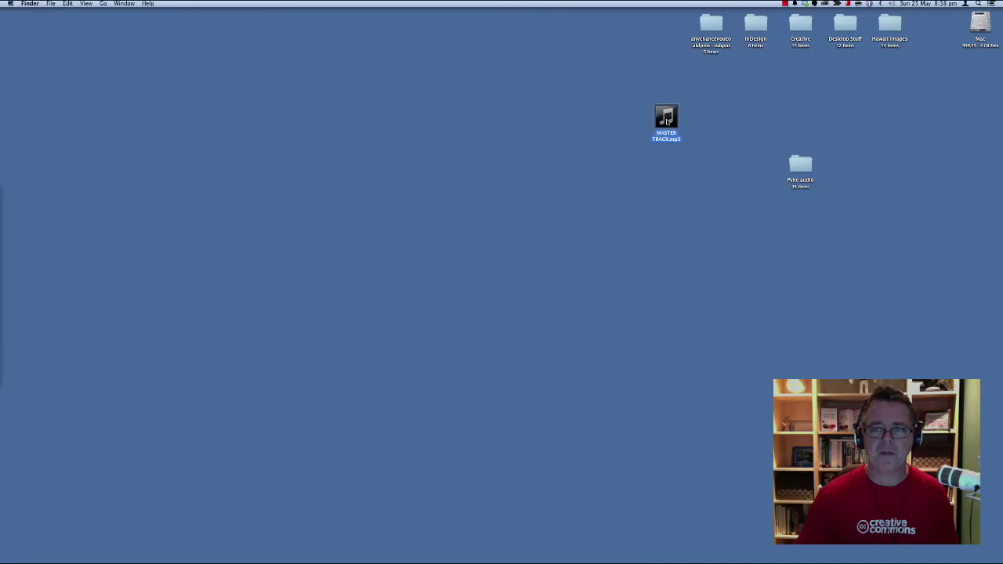
# Step: Quick Look the 6:41 MASTER TRACK.mp3, skim through it, then move it below Desktop Stuff
pyautogui.press('space')
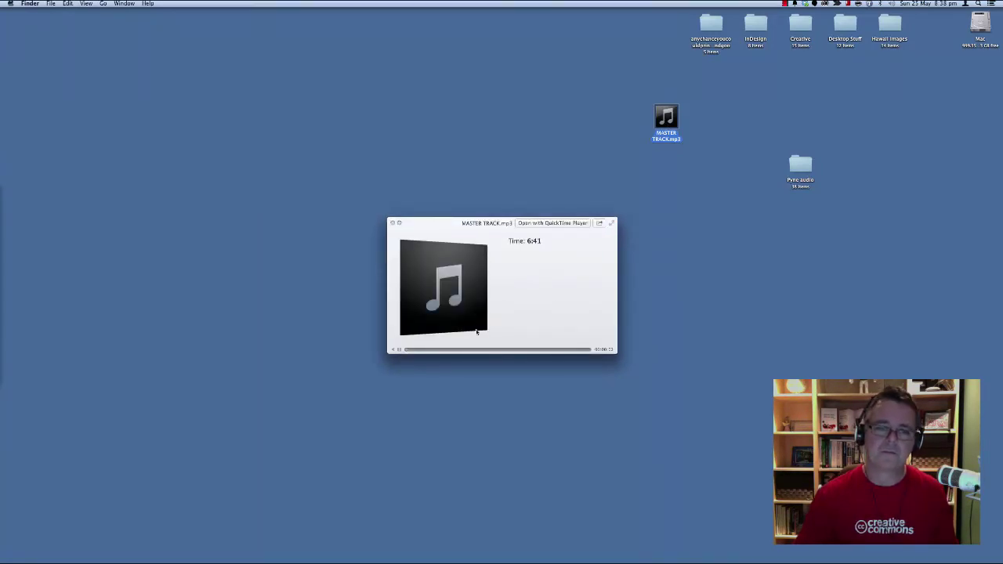
pyautogui.moveTo(407, 352); pyautogui.dragTo(428, 352)
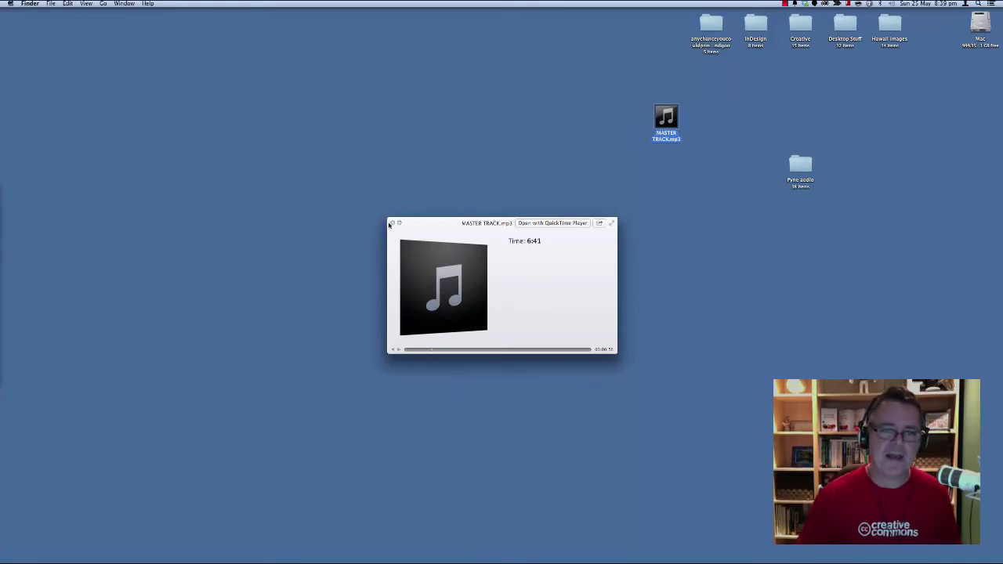
pyautogui.click(394, 224)
pyautogui.moveTo(667, 119); pyautogui.dragTo(845, 77)
pyautogui.moveTo(3, 321)
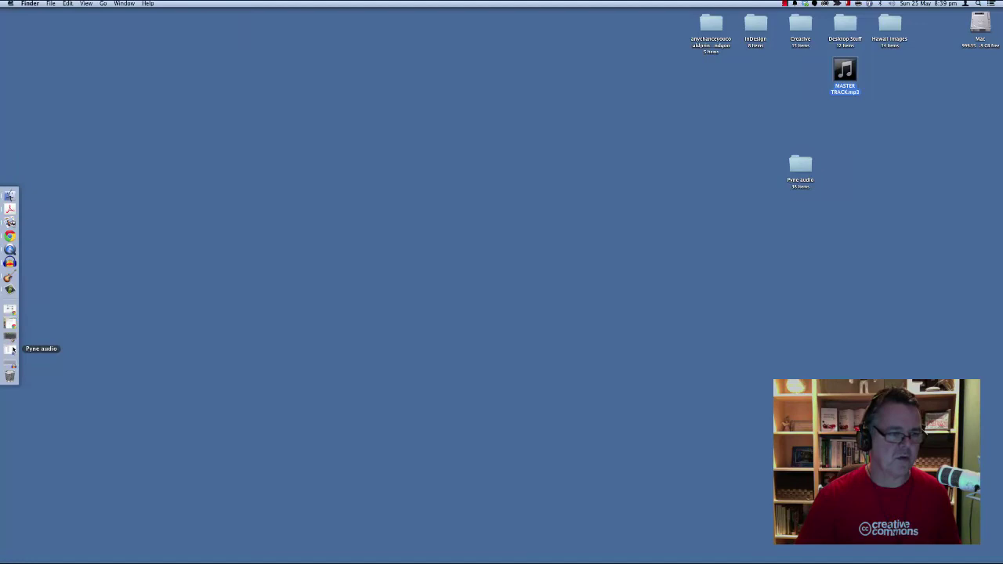
# Step: Restore the MASTER TRACK Audacity project and import MASTER TRACK.mp3 as a stereo track
pyautogui.click(9, 364)
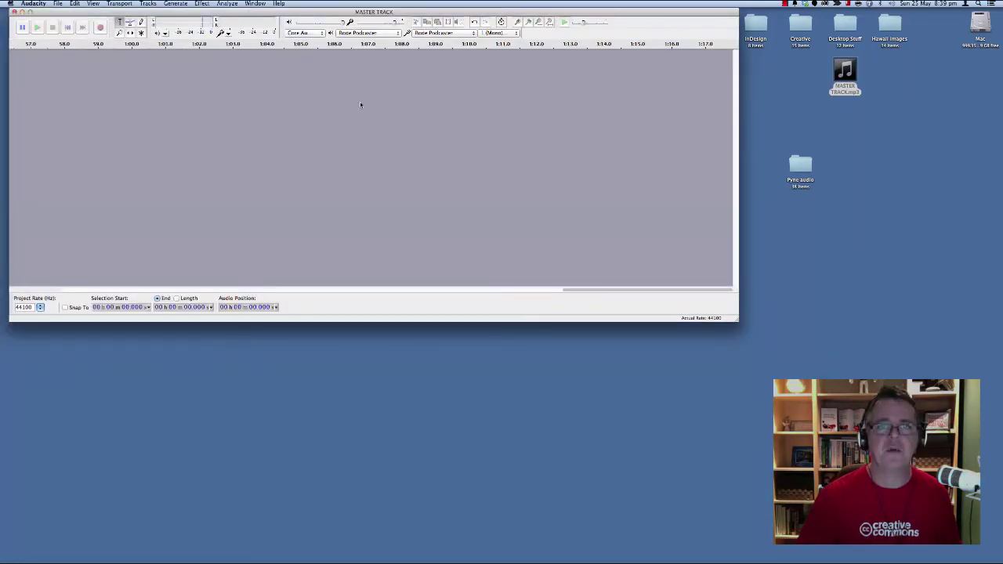
pyautogui.moveTo(409, 11); pyautogui.dragTo(433, 60)
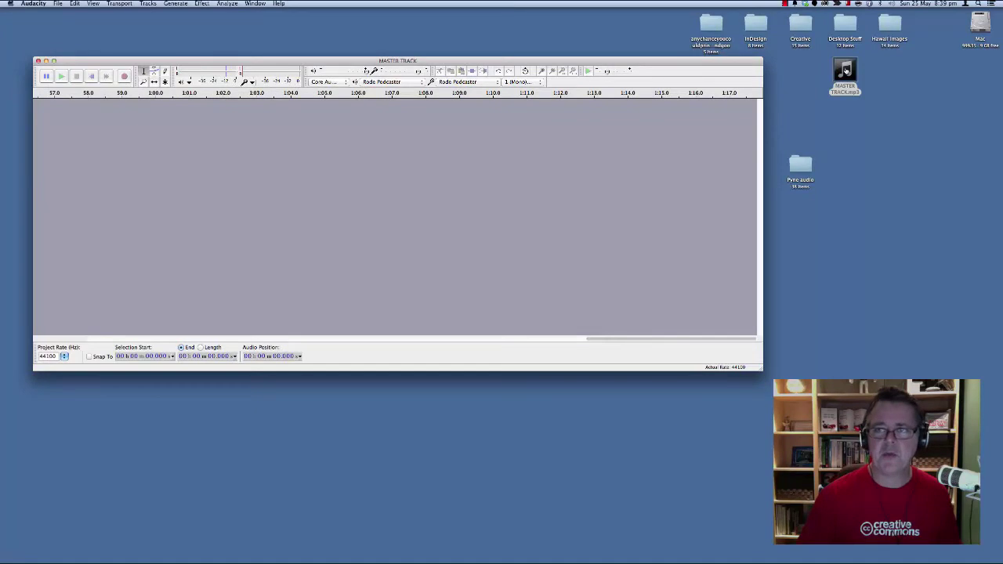
pyautogui.moveTo(845, 71); pyautogui.dragTo(289, 152)
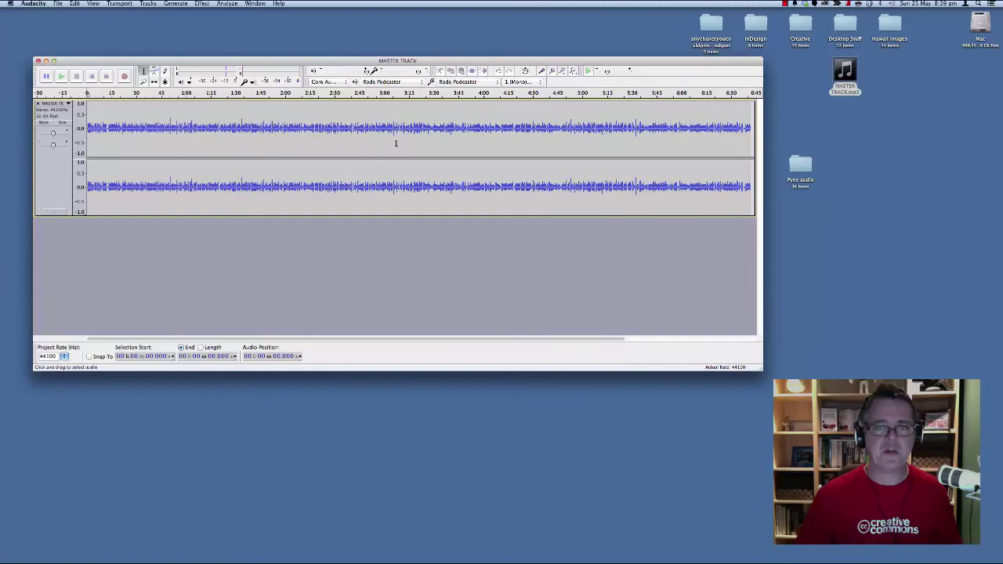
# Step: Play the audio from about 1:22, then stop
pyautogui.click(224, 165)
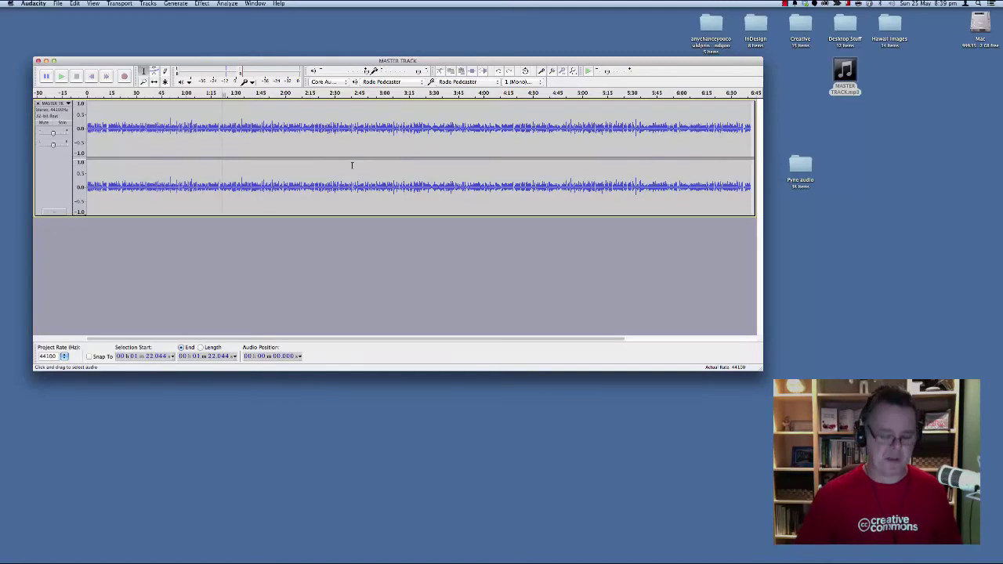
pyautogui.press('space')
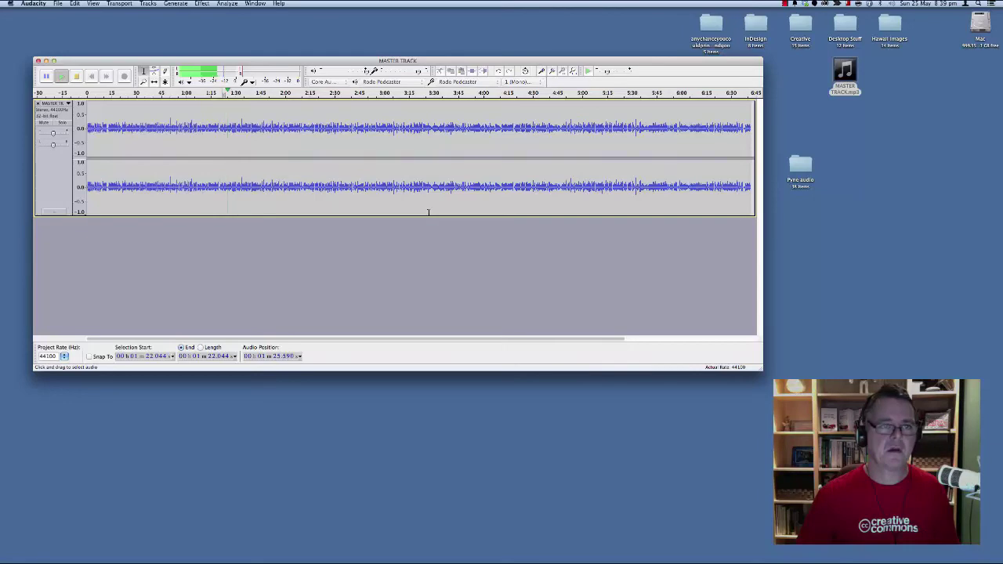
pyautogui.press('space')
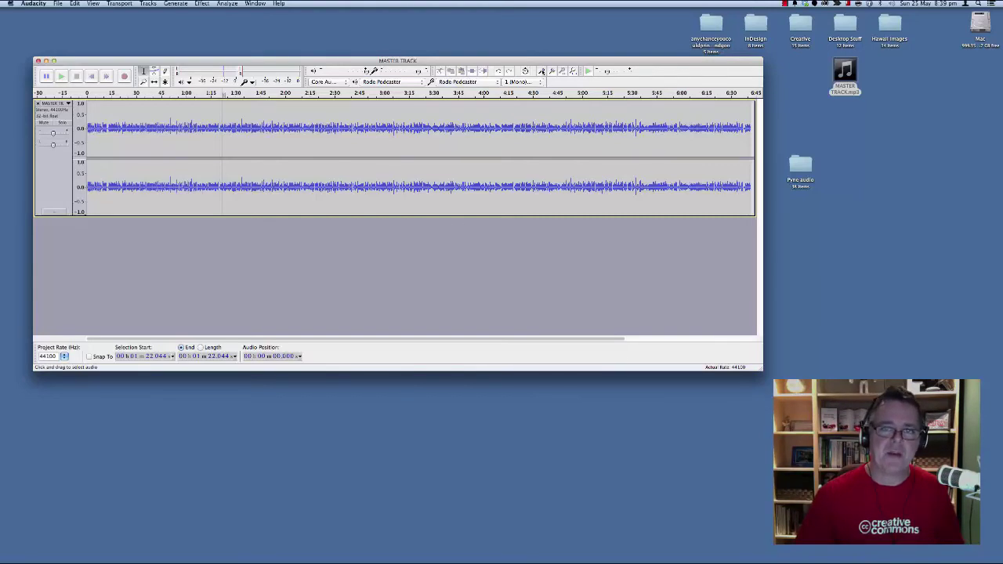
# Step: Zoom in three levels on the waveform and play the interview from 1:13.685, then stop
pyautogui.click(541, 71)
pyautogui.click(540, 70)
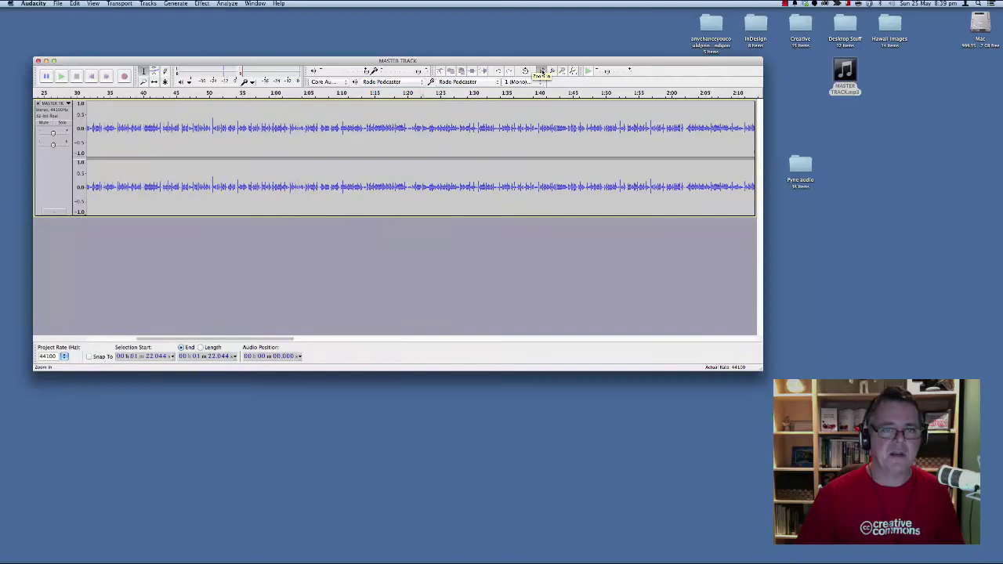
pyautogui.click(541, 71)
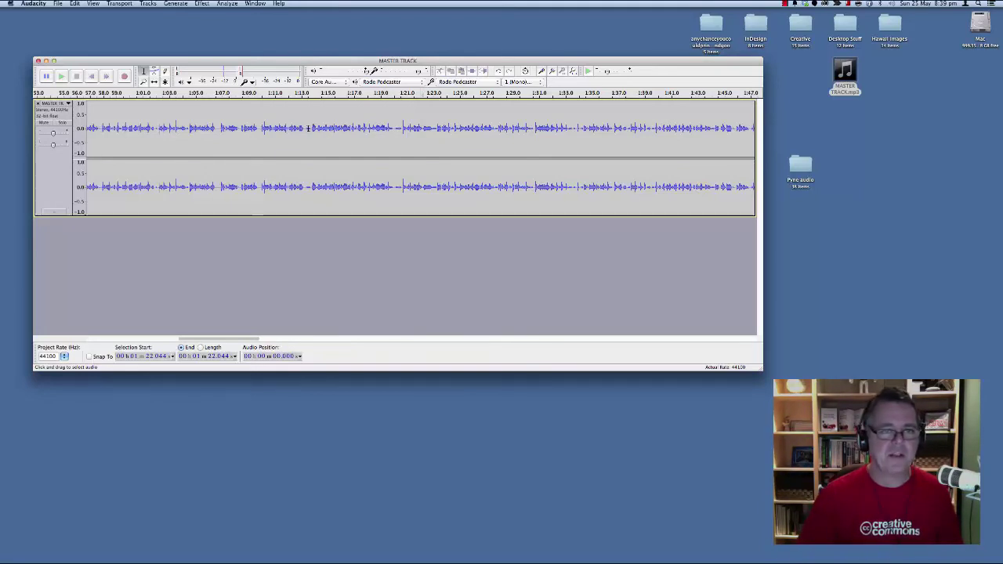
pyautogui.click(311, 127)
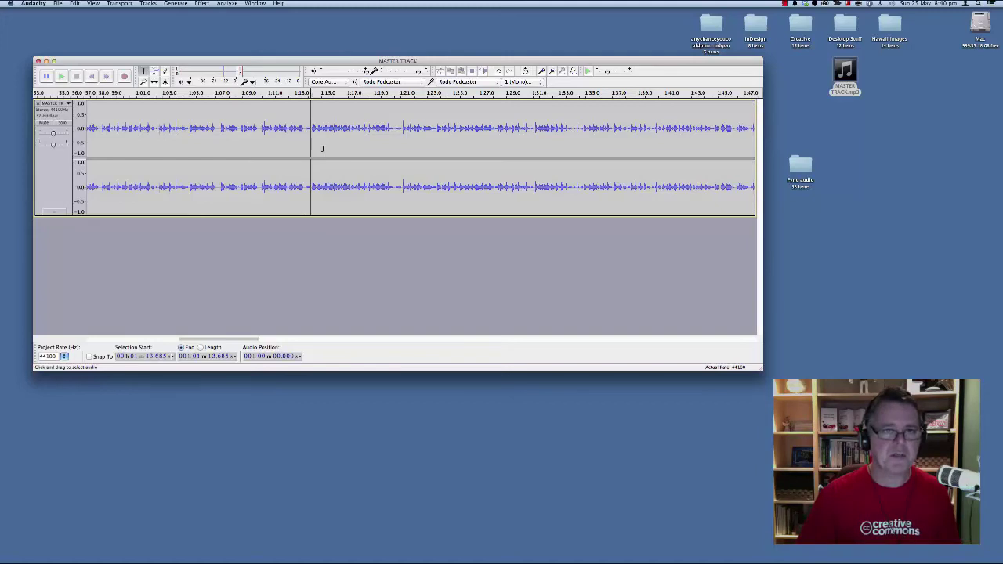
pyautogui.press('space')
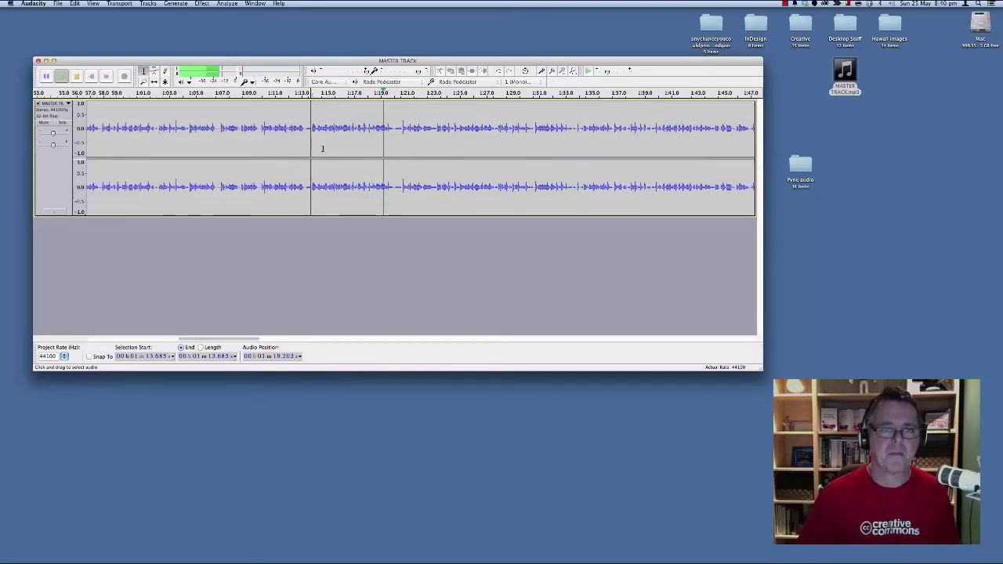
pyautogui.press('space')
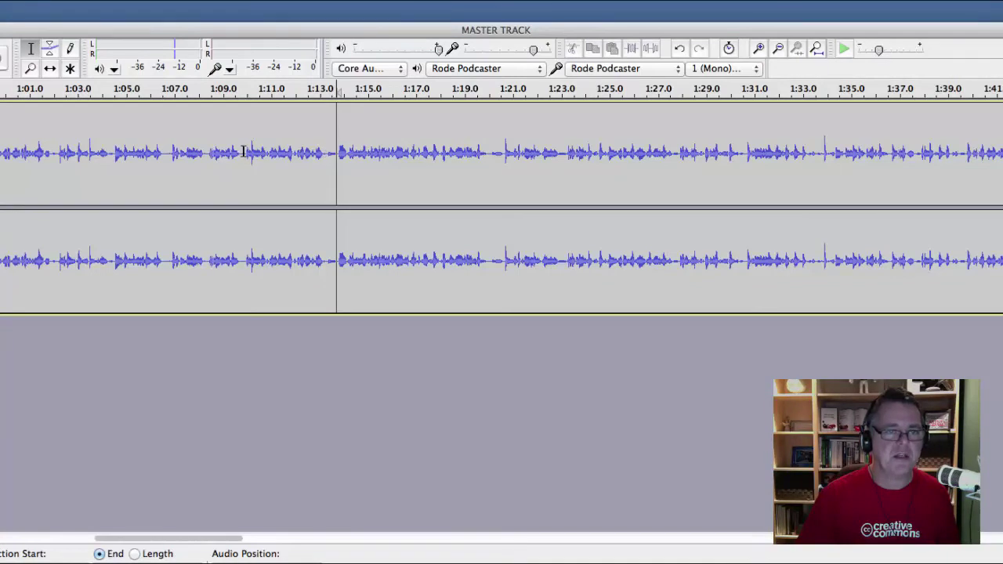
# Step: Select and play 1:10.5–1:13, then select and play the phrase at about 1:21–1:23
pyautogui.moveTo(245, 152); pyautogui.dragTo(324, 151)
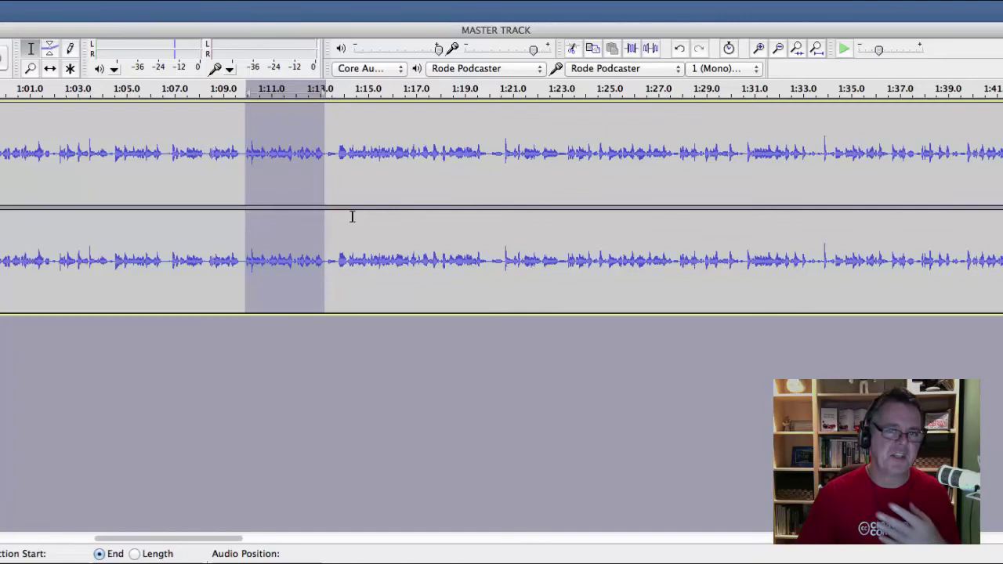
pyautogui.press('space')
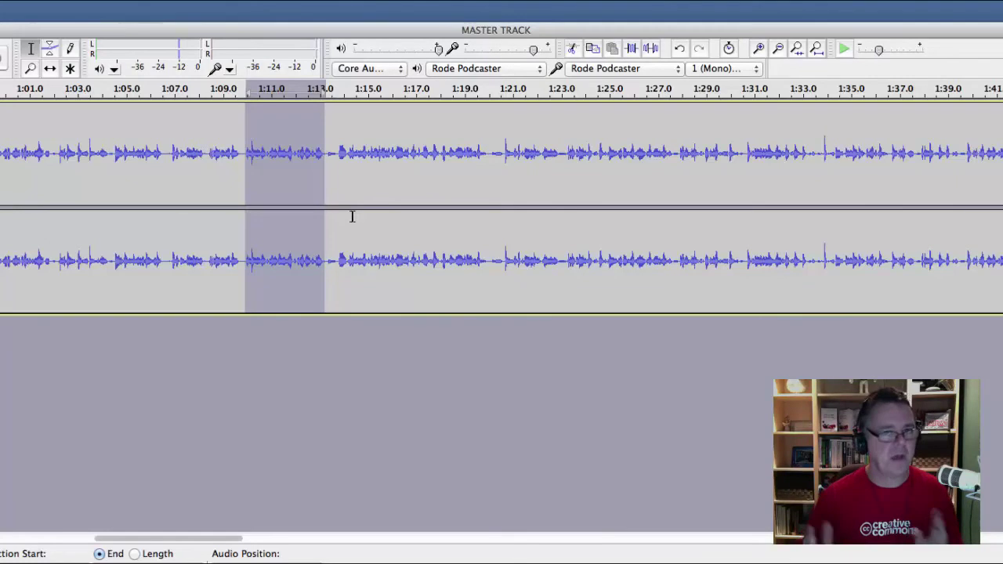
pyautogui.press('space')
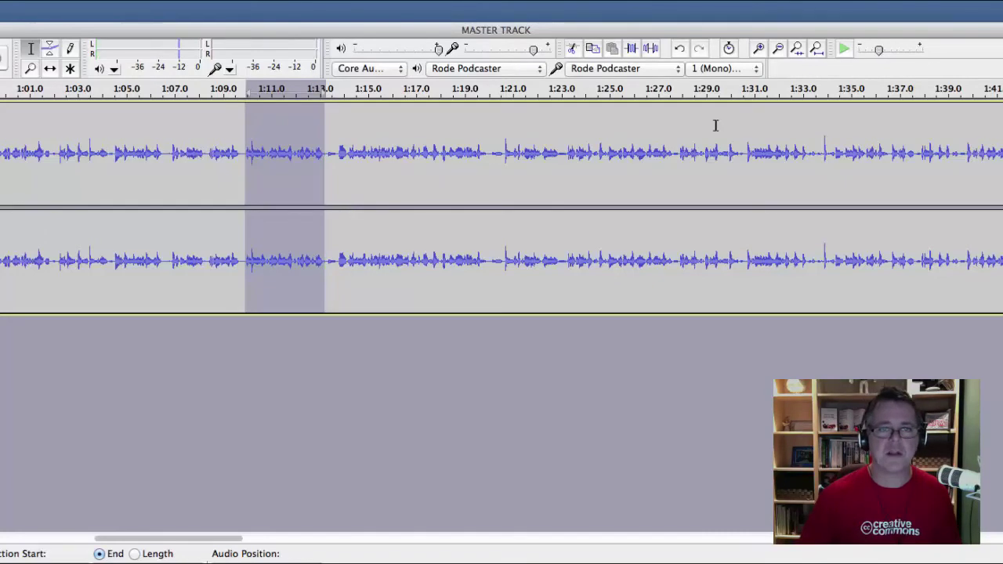
pyautogui.moveTo(506, 152); pyautogui.dragTo(558, 154)
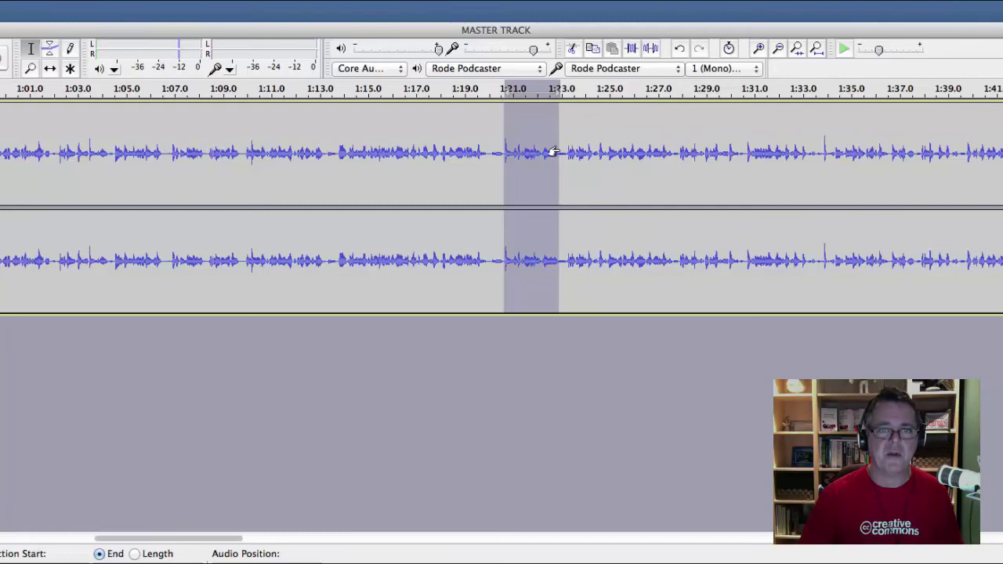
pyautogui.press('space')
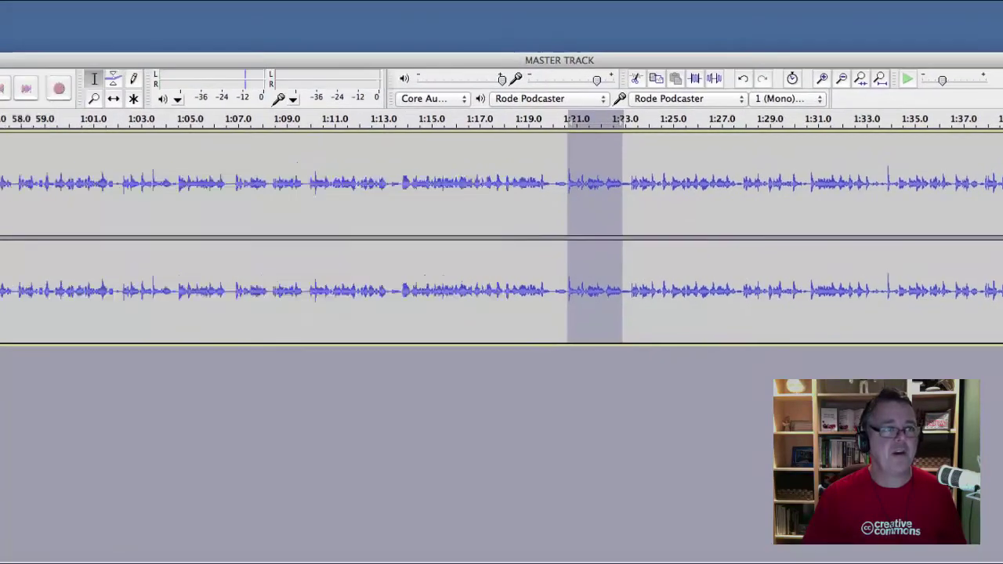
# Step: Export the selected phrase as Criticism, an MP3 on the Desktop, accepting the default metadata
pyautogui.click(43, 6)
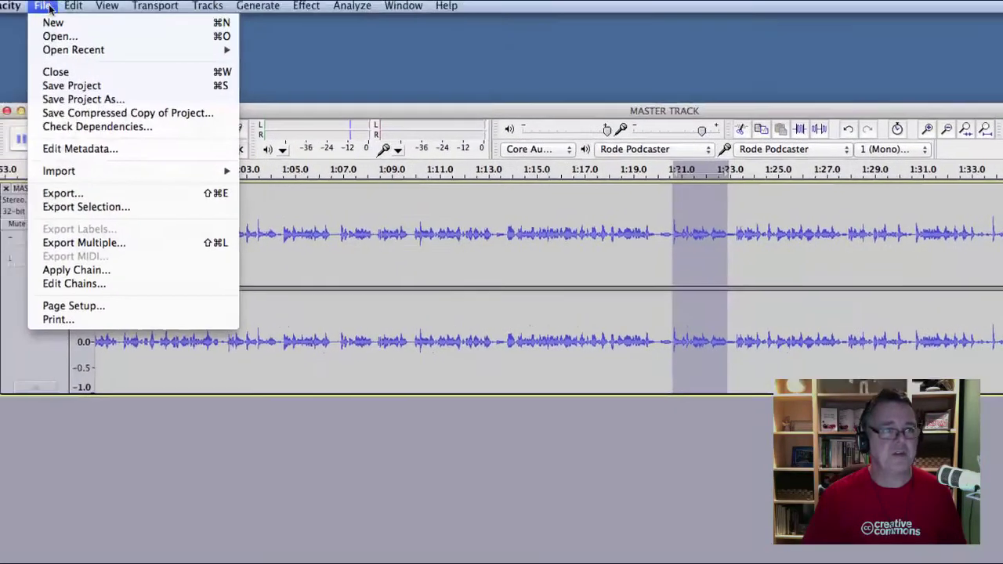
pyautogui.click(69, 208)
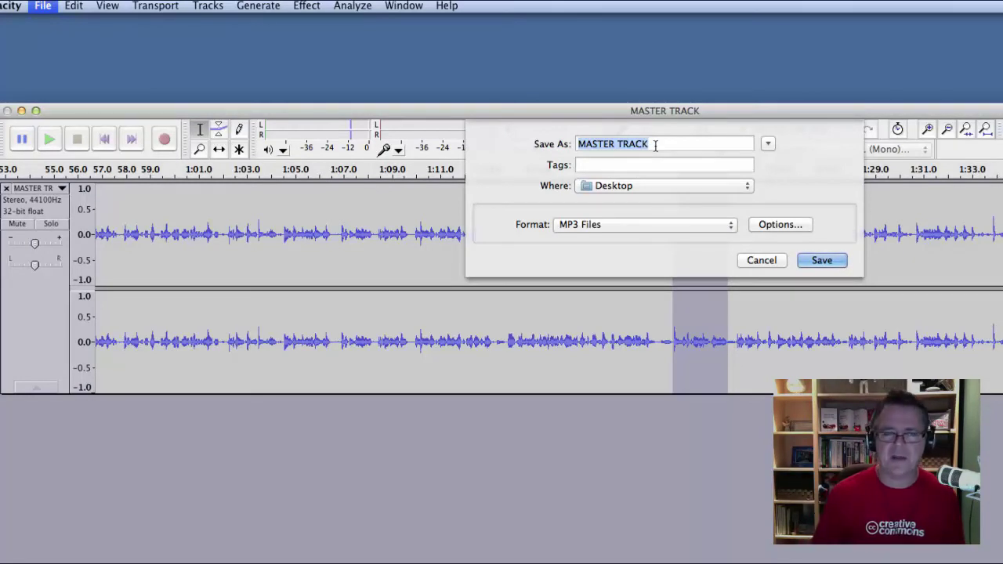
pyautogui.write('Cri')
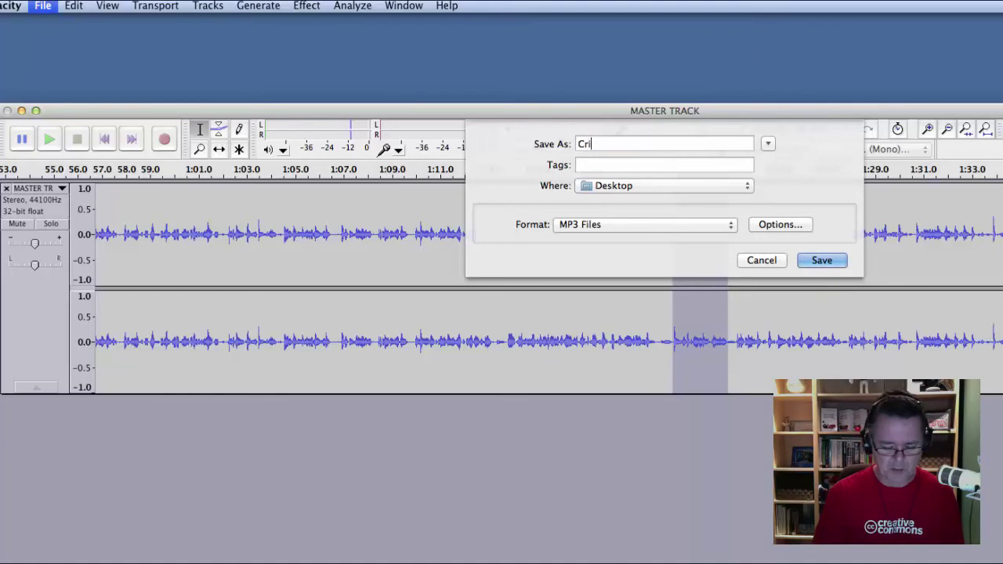
pyautogui.write('ticism')
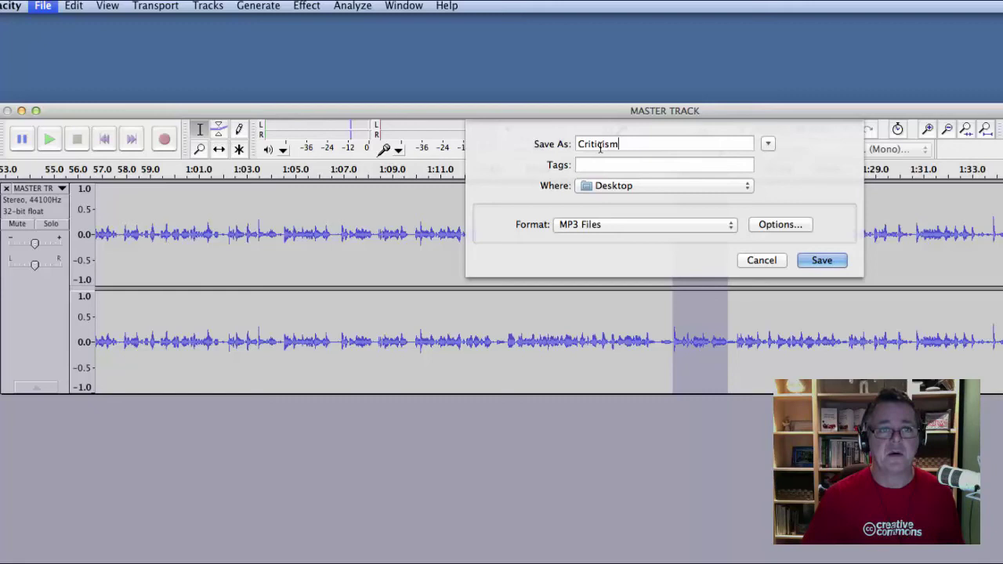
pyautogui.click(819, 260)
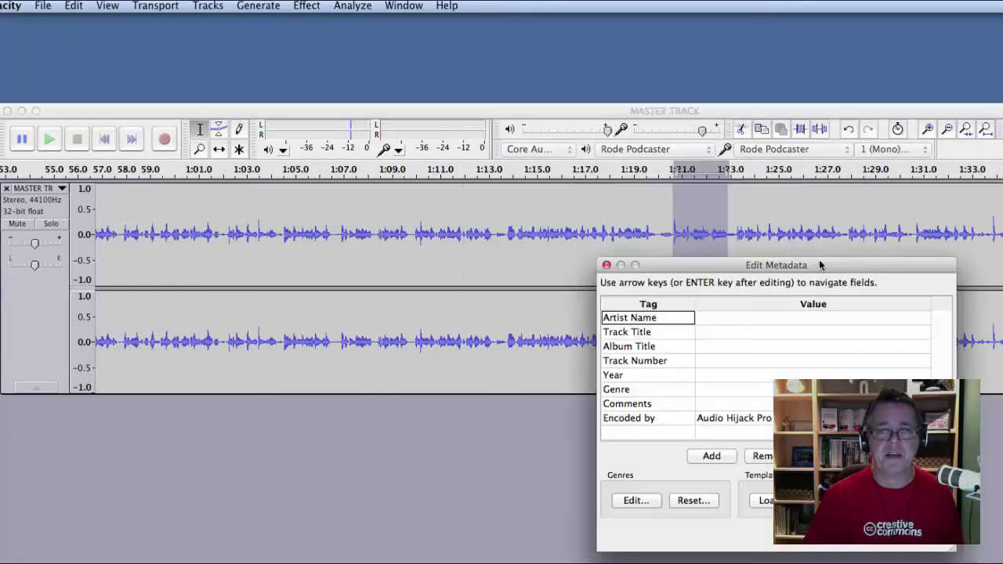
pyautogui.click(923, 543)
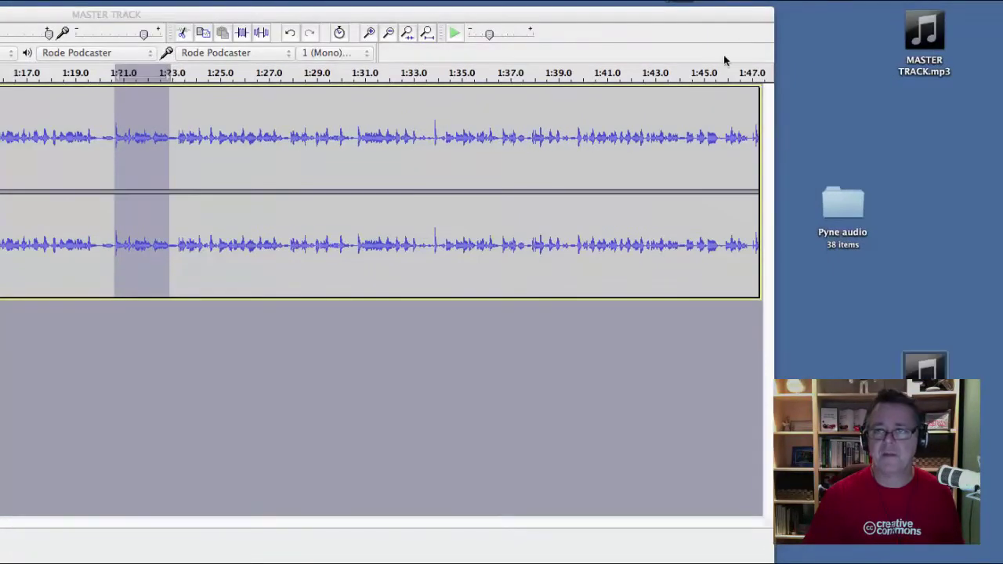
# Step: Move the Audacity window aside and drag Criticism.mp3 into open desktop view
pyautogui.click(714, 17)
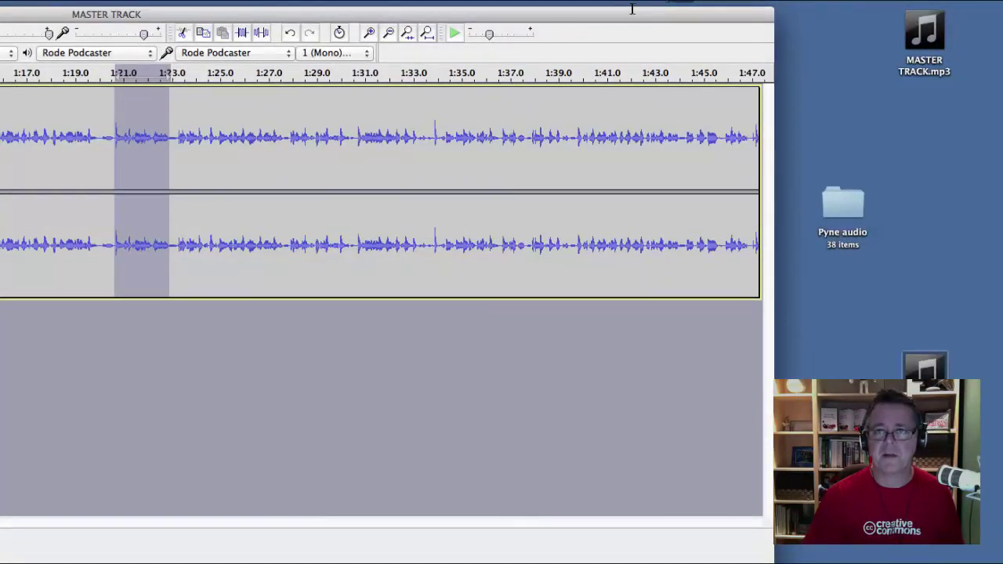
pyautogui.moveTo(650, 16); pyautogui.dragTo(110, 85)
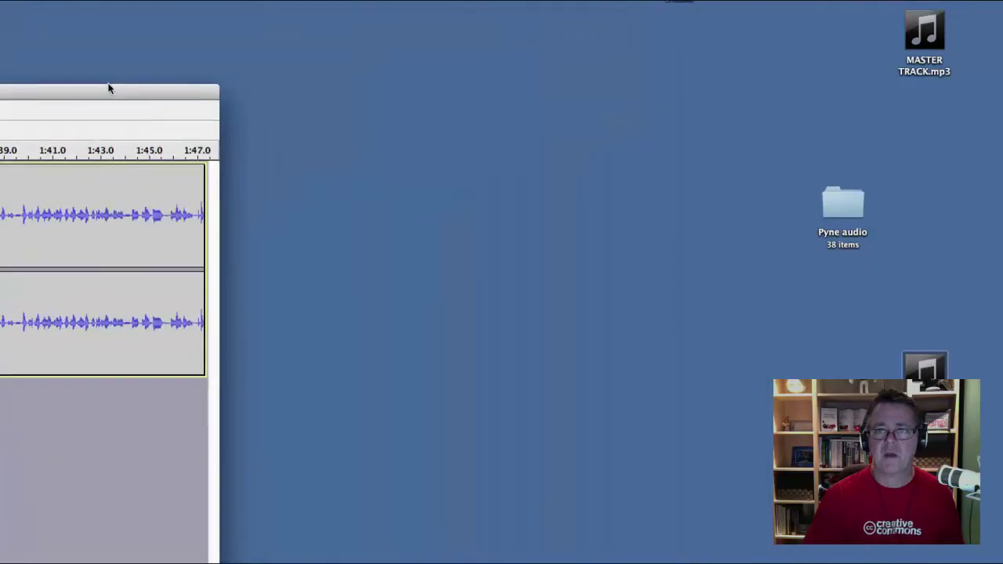
pyautogui.moveTo(924, 366); pyautogui.dragTo(614, 154)
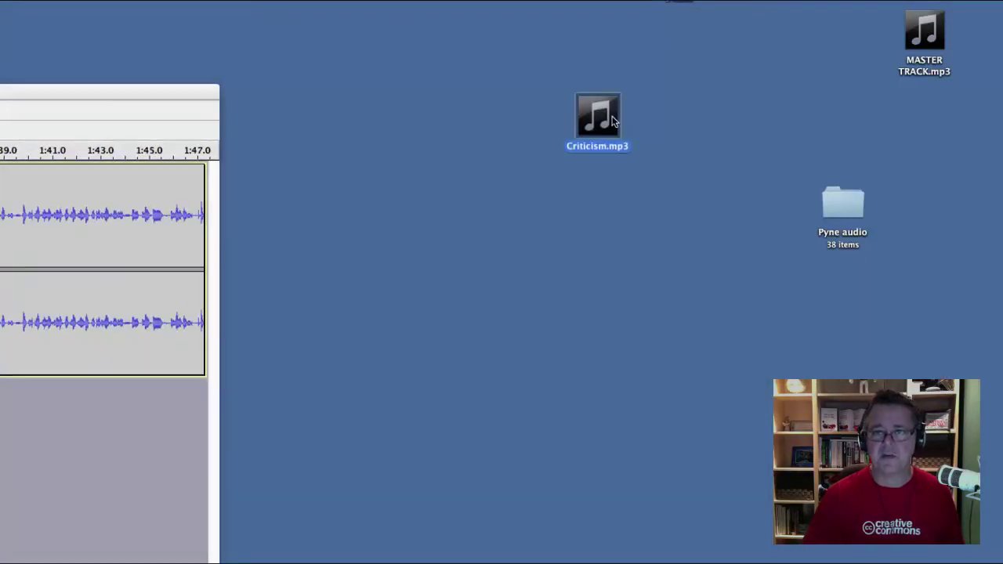
# Step: Preview the 2-second Criticism.mp3, place it beside MASTER TRACK.mp3, and restore the Audacity window
pyautogui.press('space')
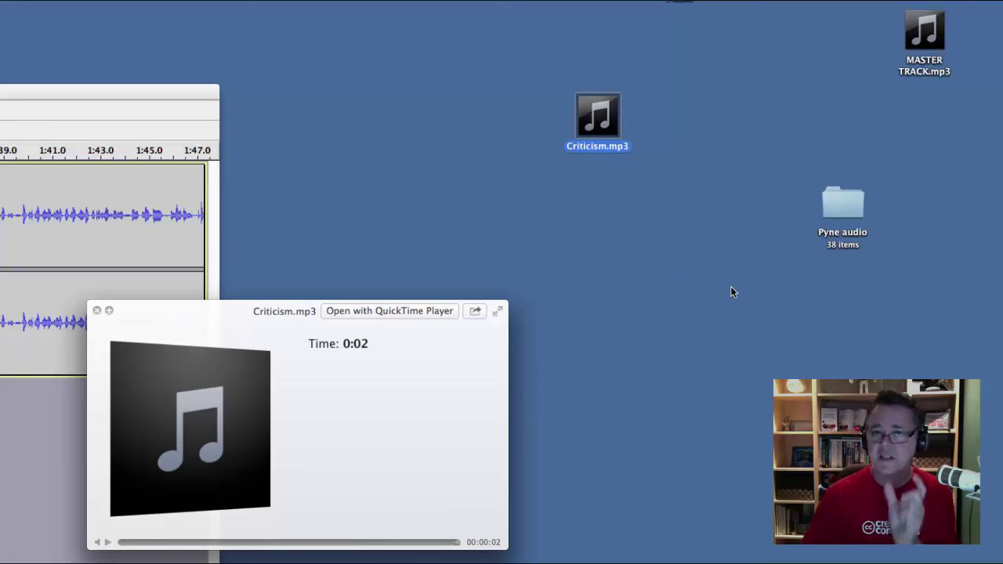
pyautogui.click(97, 311)
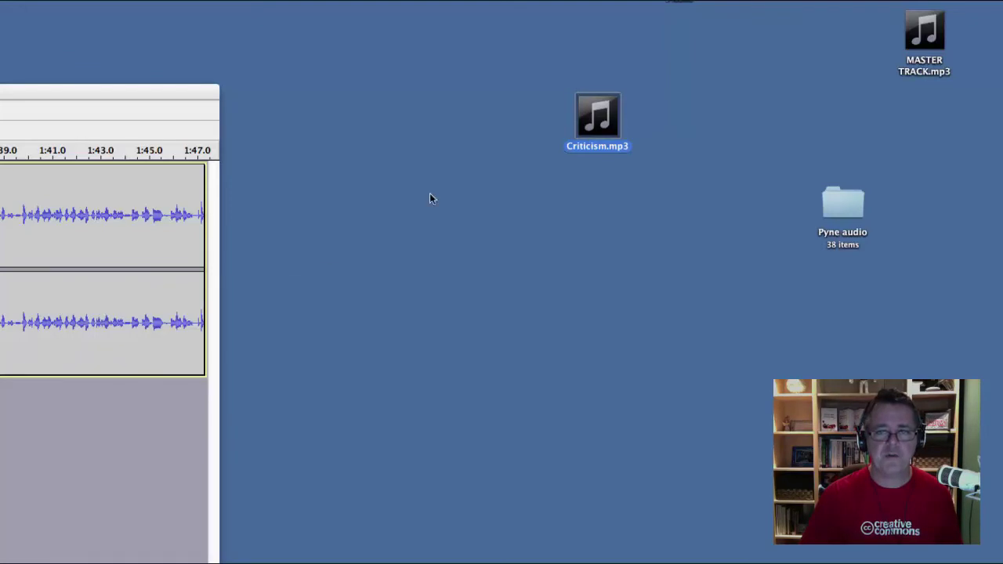
pyautogui.moveTo(597, 117); pyautogui.dragTo(993, 35)
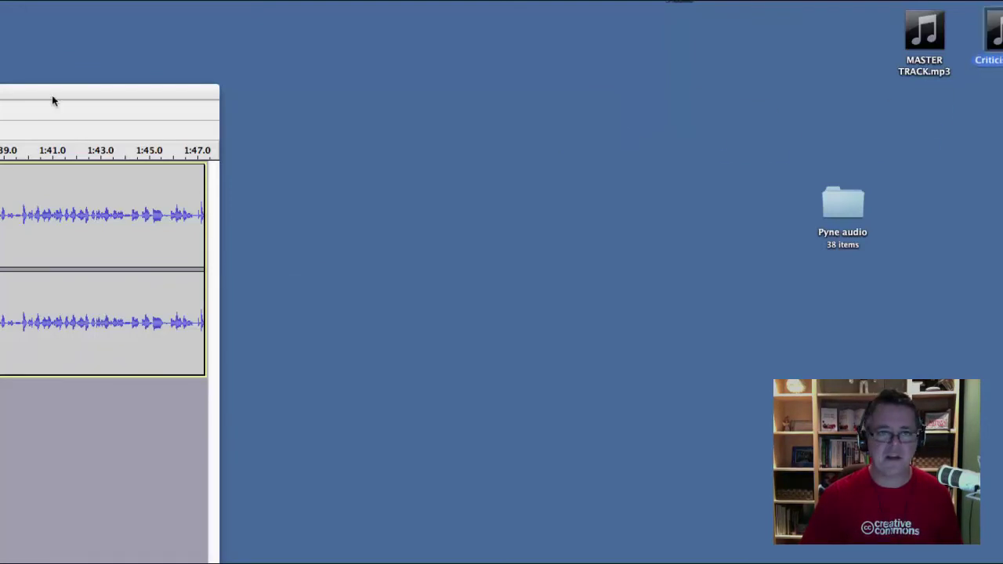
pyautogui.moveTo(51, 95); pyautogui.dragTo(609, 15)
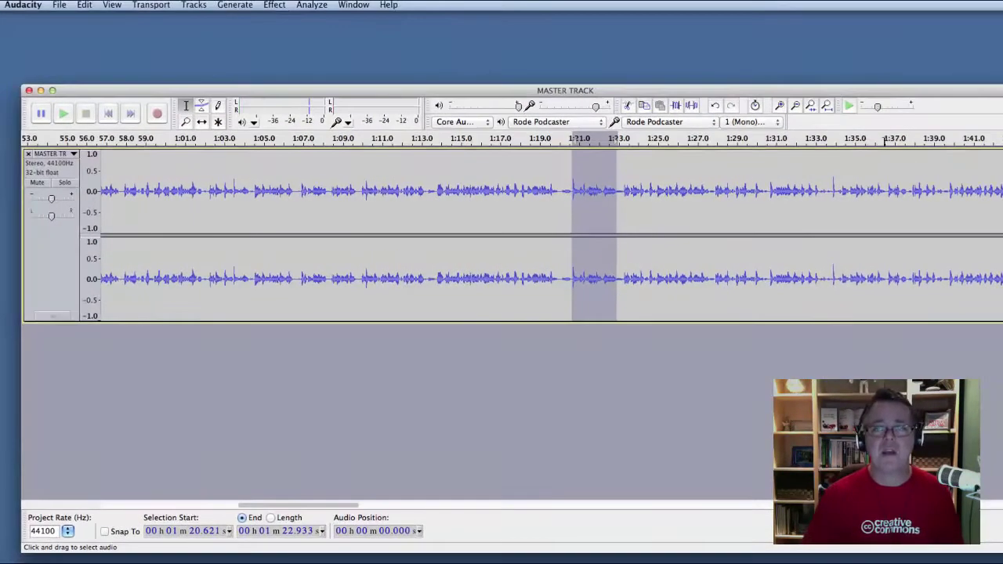
# Step: Select 1:27.8–1:30.5 in the master track and play that phrase
pyautogui.click(629, 269)
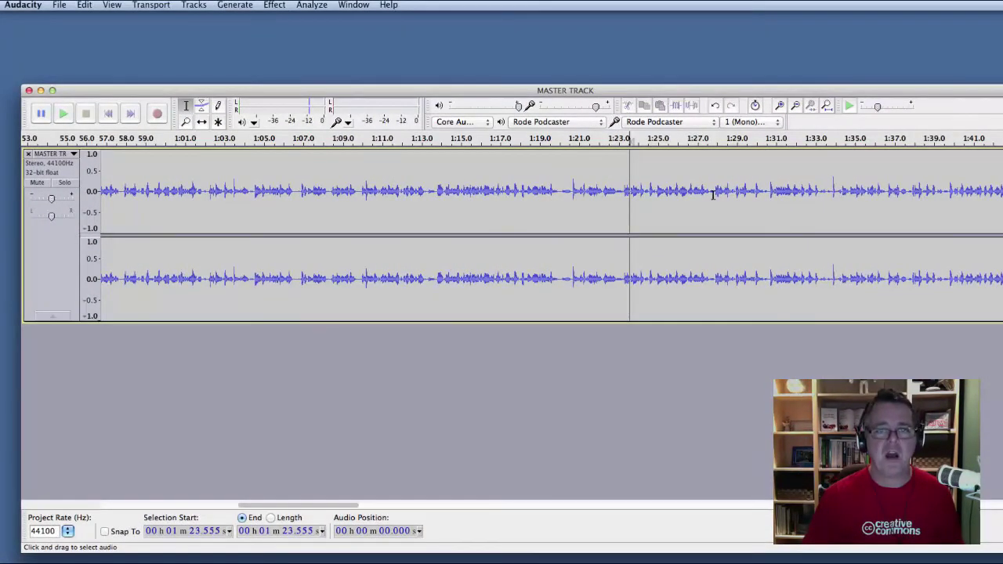
pyautogui.moveTo(714, 191); pyautogui.dragTo(764, 184)
pyautogui.press('space')
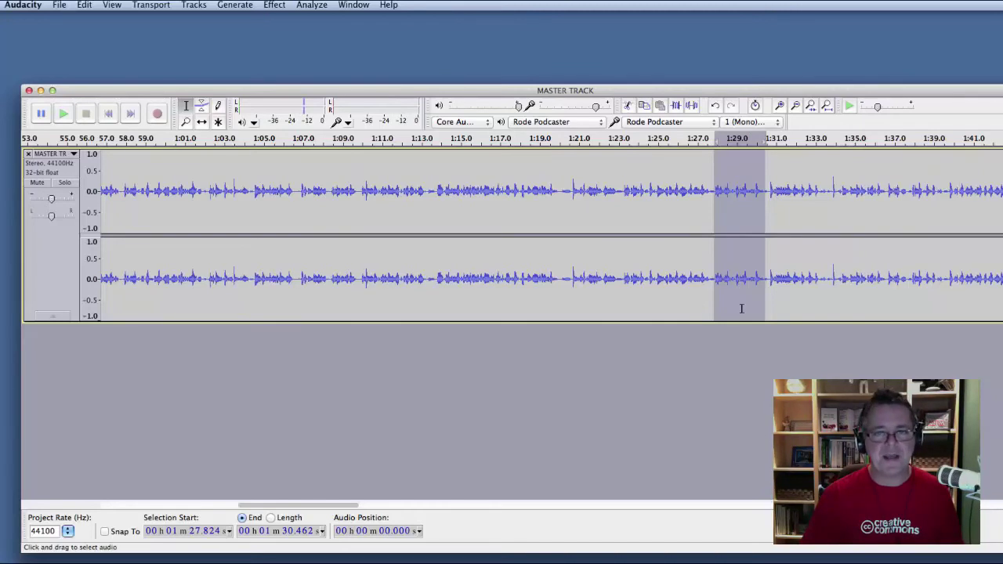
# Step: Export the selection as the studies MP3 on the Desktop, then return to Audacity
pyautogui.click(60, 4)
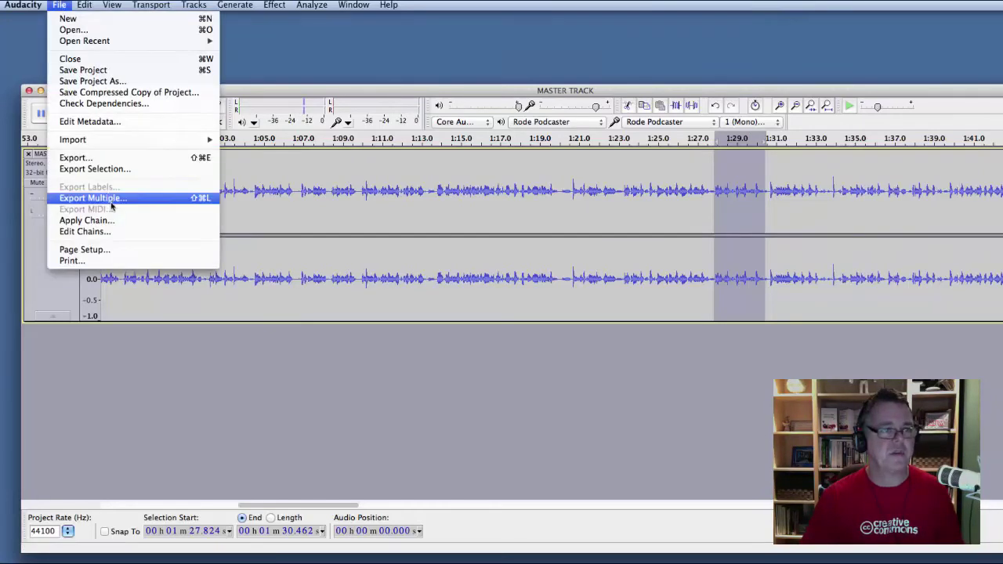
pyautogui.click(94, 169)
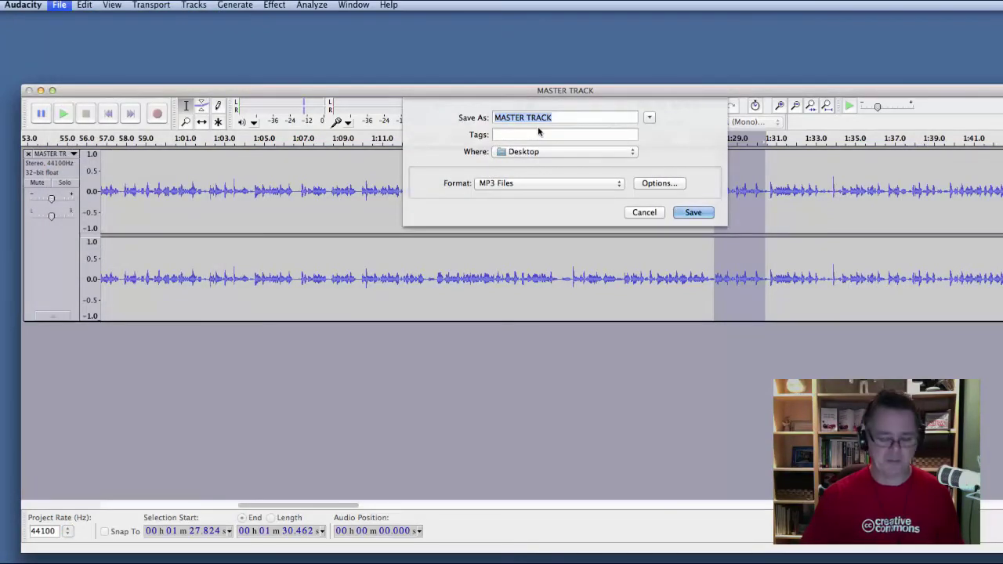
pyautogui.write('stud')
pyautogui.write('io')
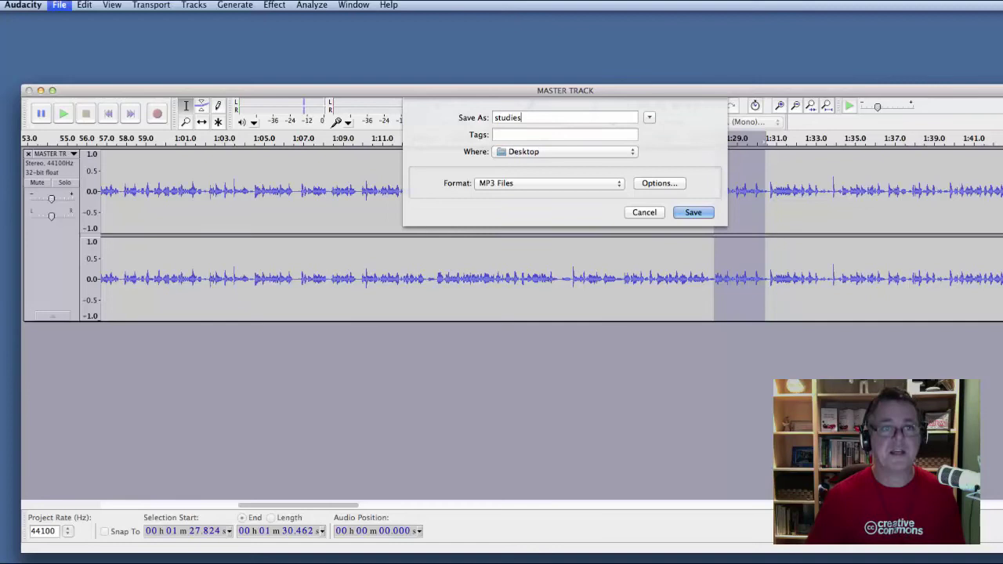
pyautogui.click(692, 212)
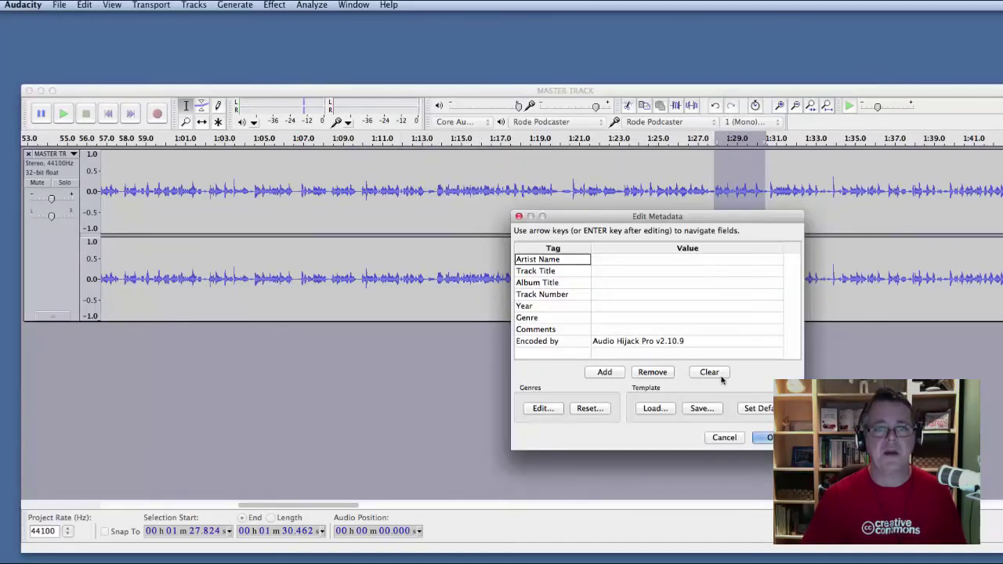
pyautogui.click(770, 438)
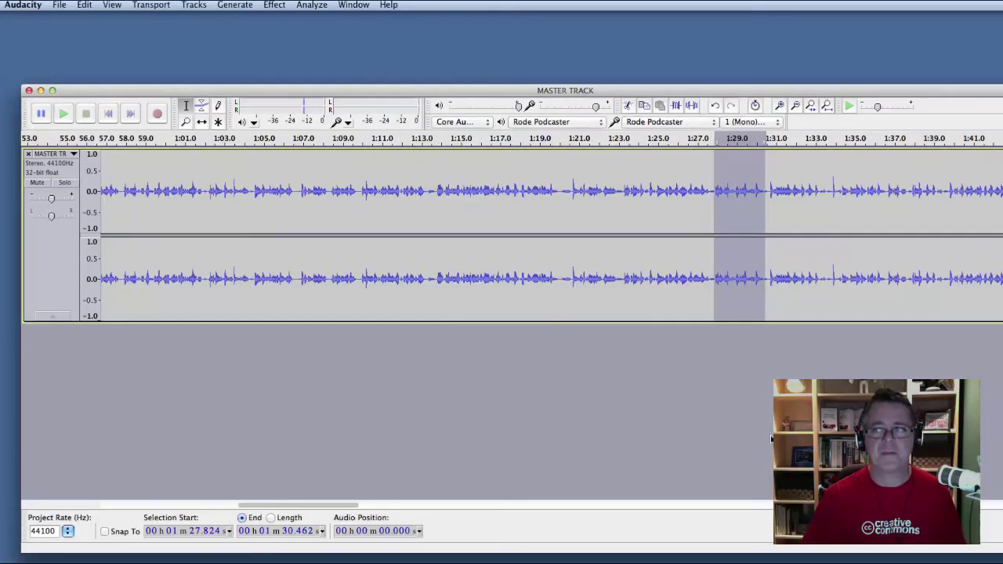
pyautogui.press('super+Tab')
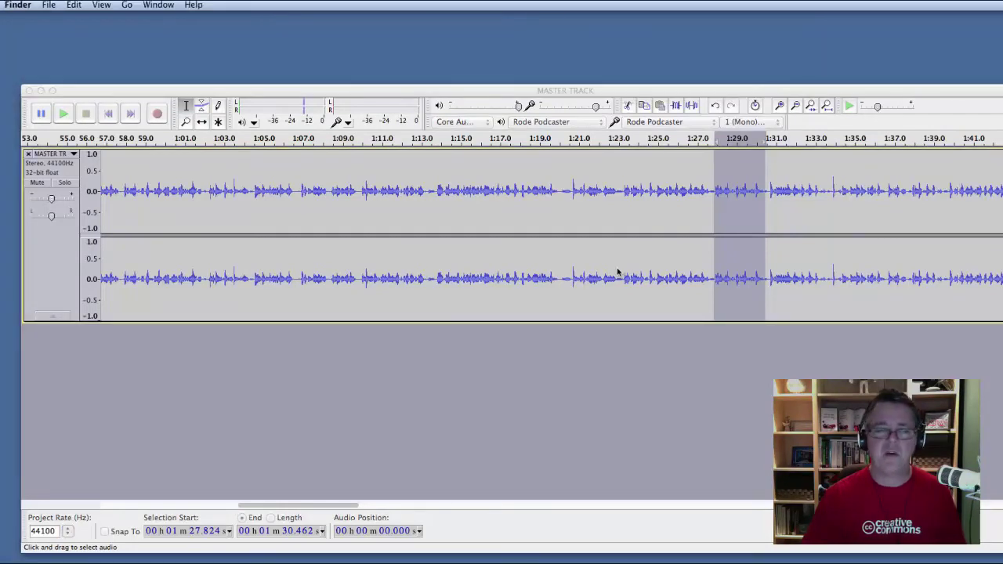
pyautogui.click(26, 161)
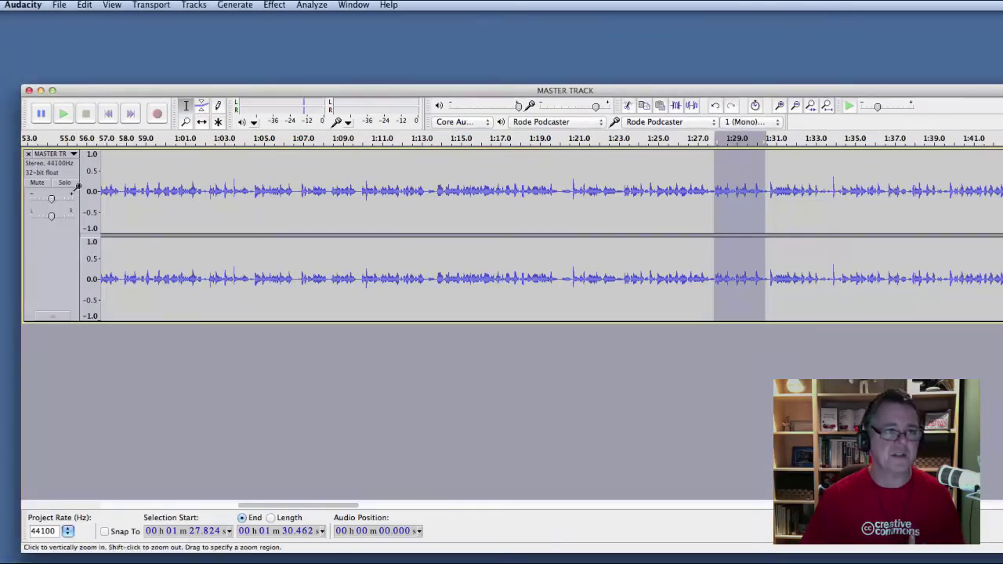
# Step: Remove the MASTER TRACK track and import studies.mp3 and Criticism.mp3 as two tracks
pyautogui.click(28, 155)
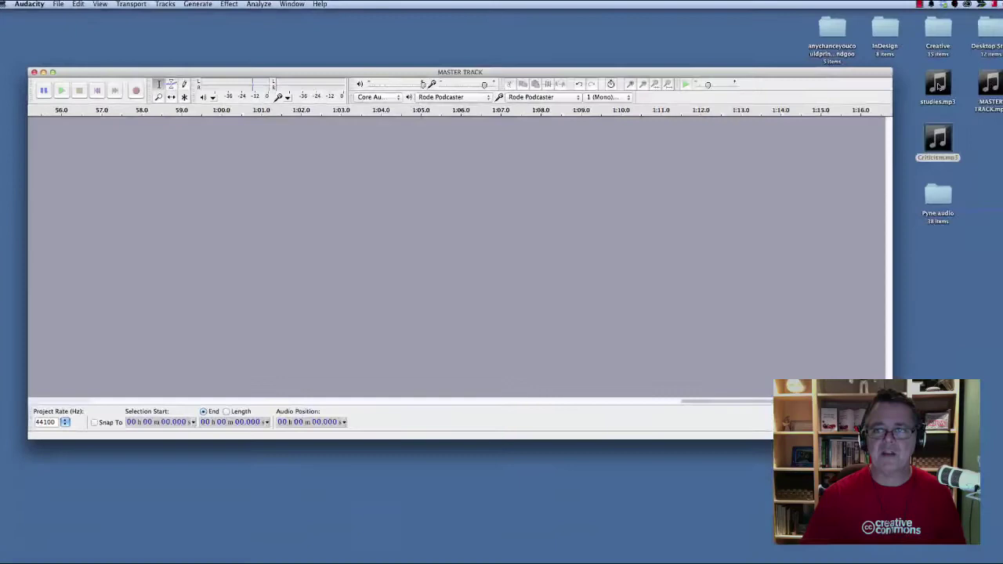
pyautogui.moveTo(800, 74); pyautogui.dragTo(245, 165)
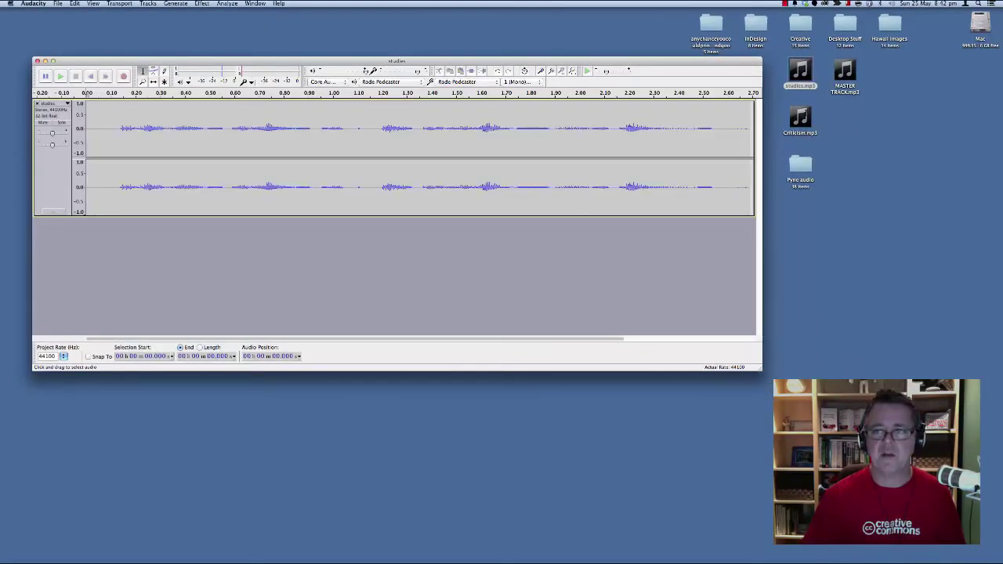
pyautogui.moveTo(797, 121); pyautogui.dragTo(413, 258)
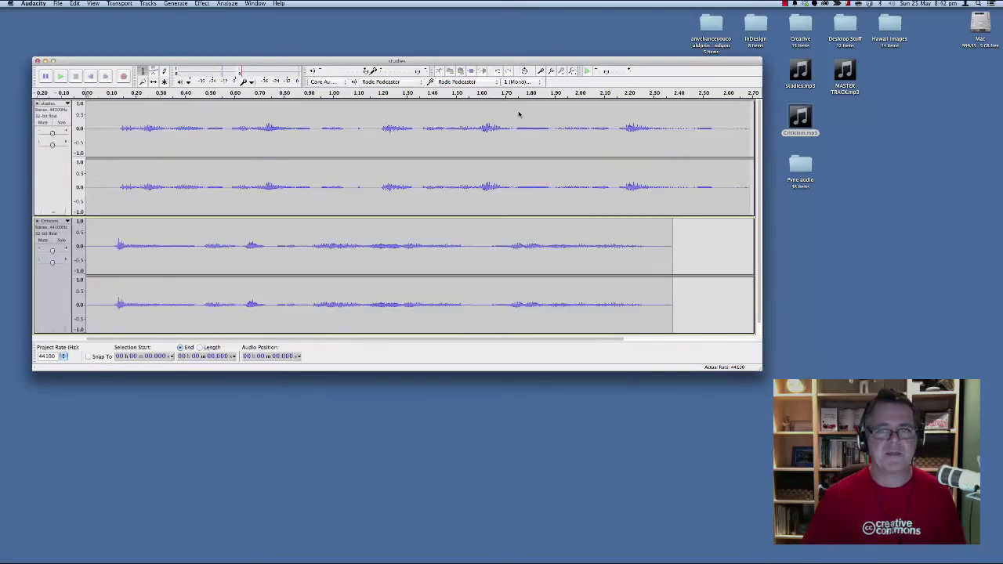
# Step: Zoom out, time-shift Criticism to start right after studies ends, and play both
pyautogui.click(552, 72)
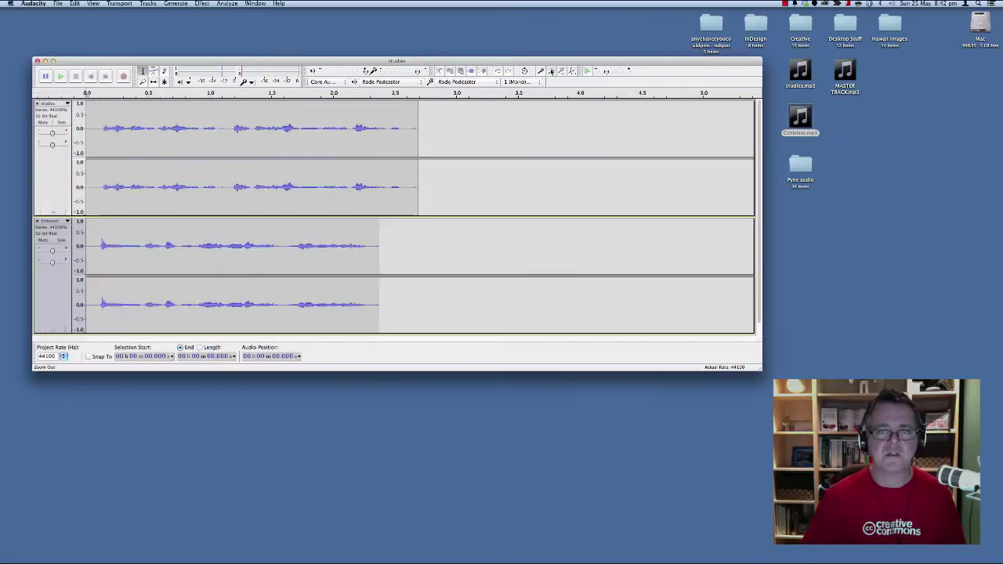
pyautogui.click(552, 71)
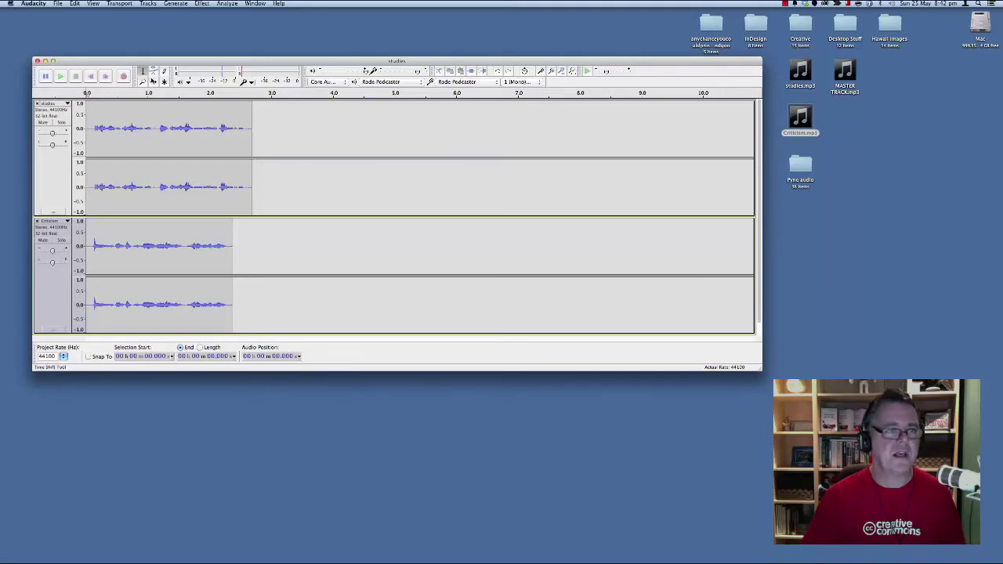
pyautogui.click(154, 81)
pyautogui.moveTo(135, 225); pyautogui.dragTo(295, 219)
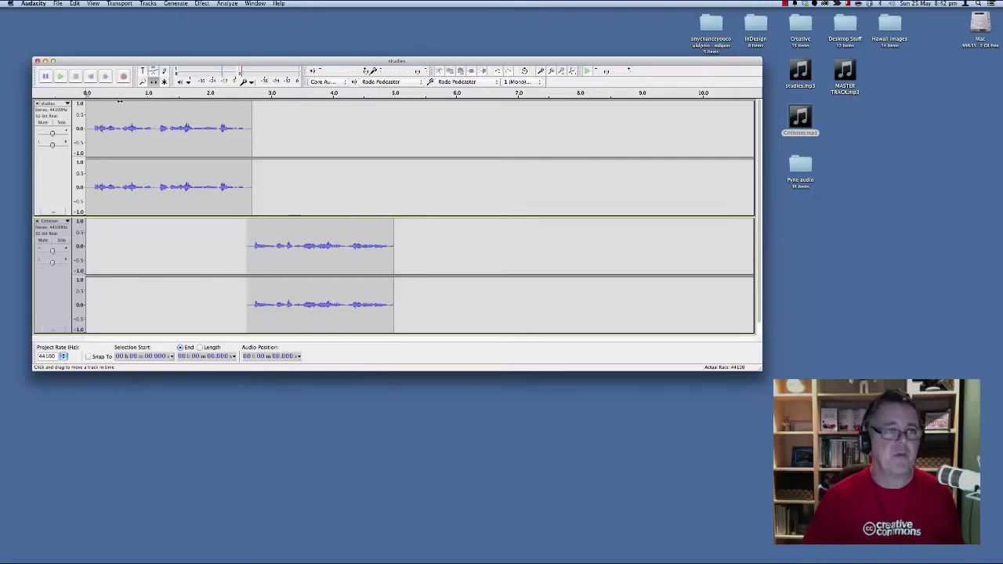
pyautogui.click(61, 77)
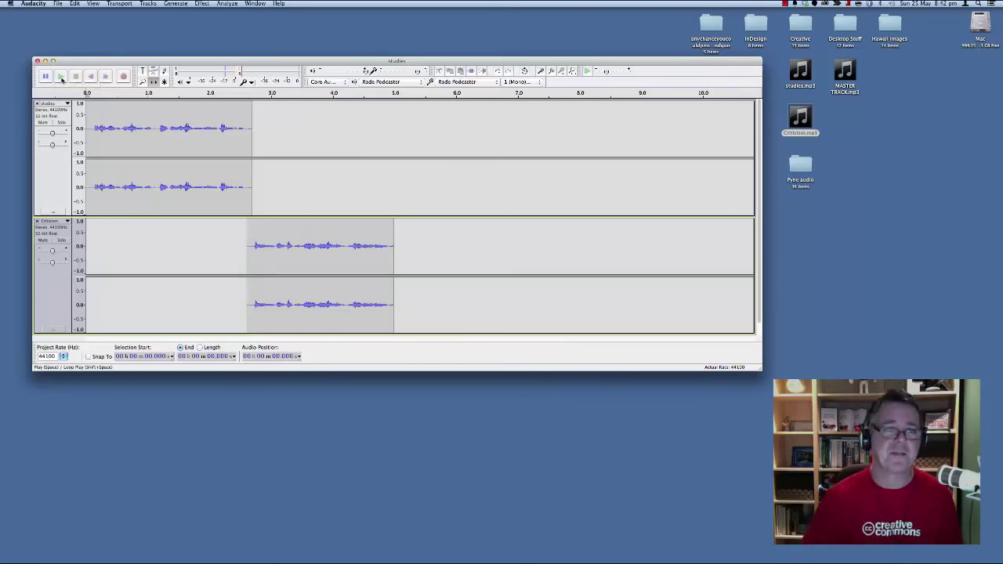
pyautogui.moveTo(2, 193)
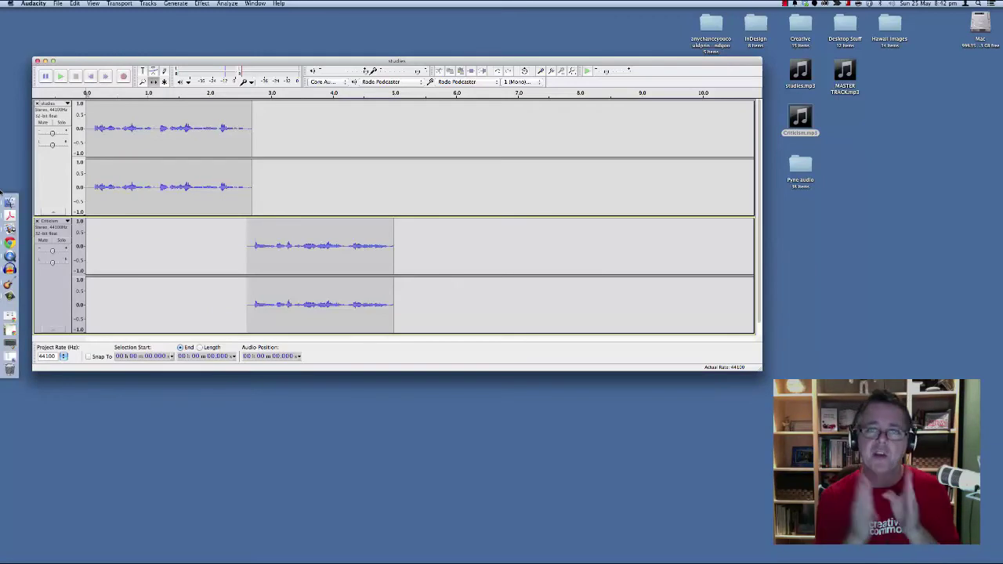
# Step: Close the studies project without saving and open the Pyne audio folder in Finder
pyautogui.click(37, 61)
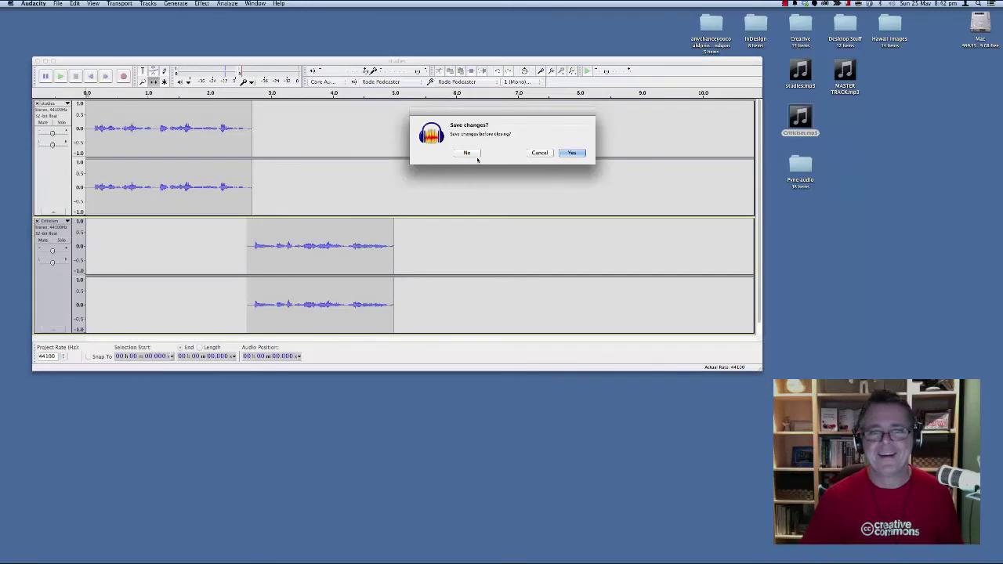
pyautogui.click(478, 154)
pyautogui.doubleClick(800, 165)
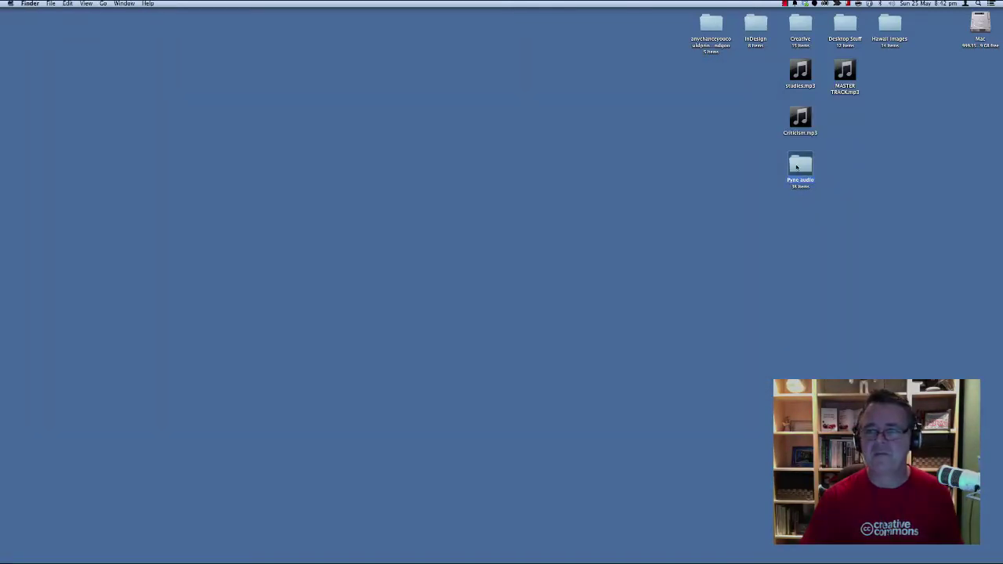
pyautogui.moveTo(778, 116); pyautogui.dragTo(525, 64)
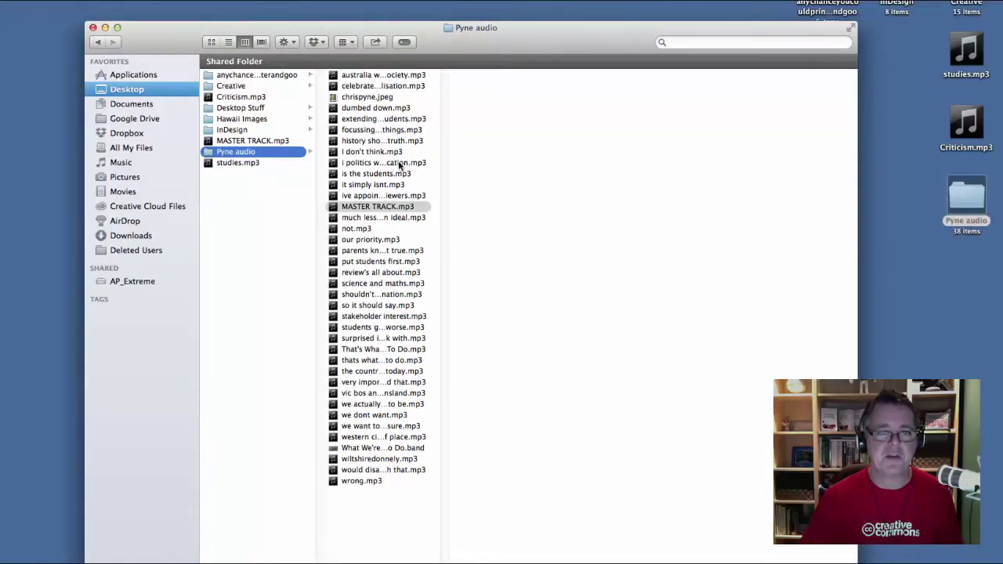
# Step: Preview the students getting worse and worse, parents know thats not true and our priority clips
pyautogui.click(376, 327)
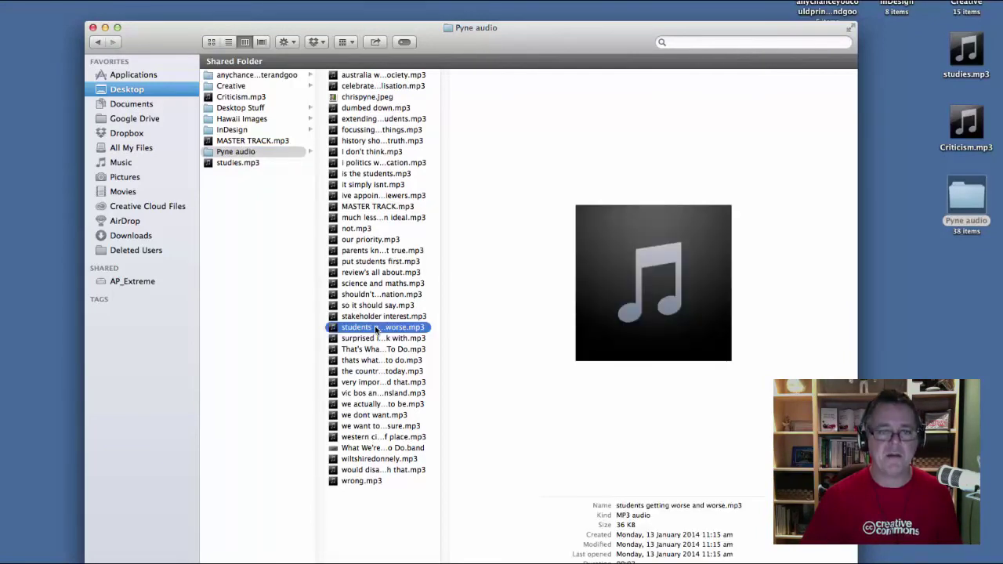
pyautogui.press('space')
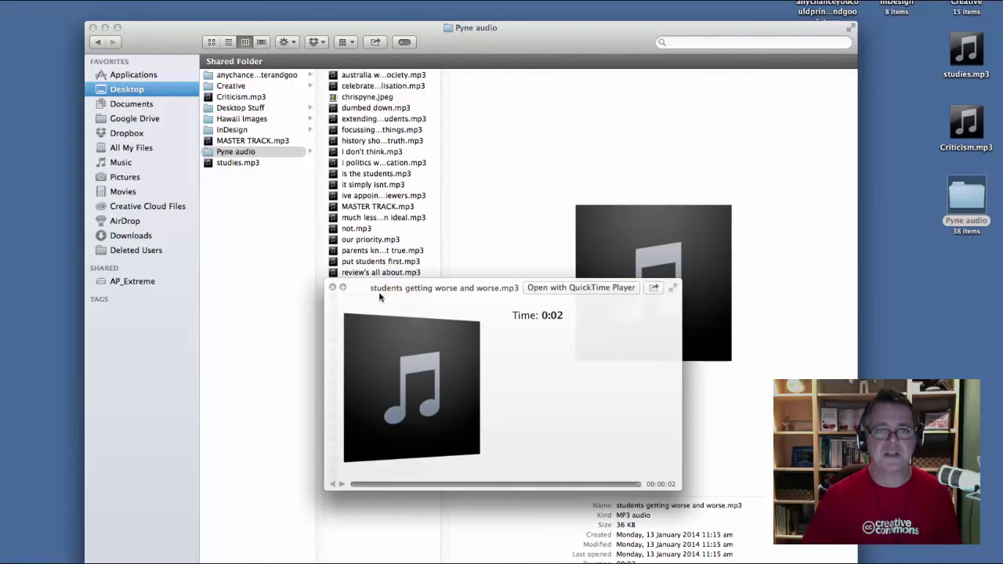
pyautogui.click(375, 251)
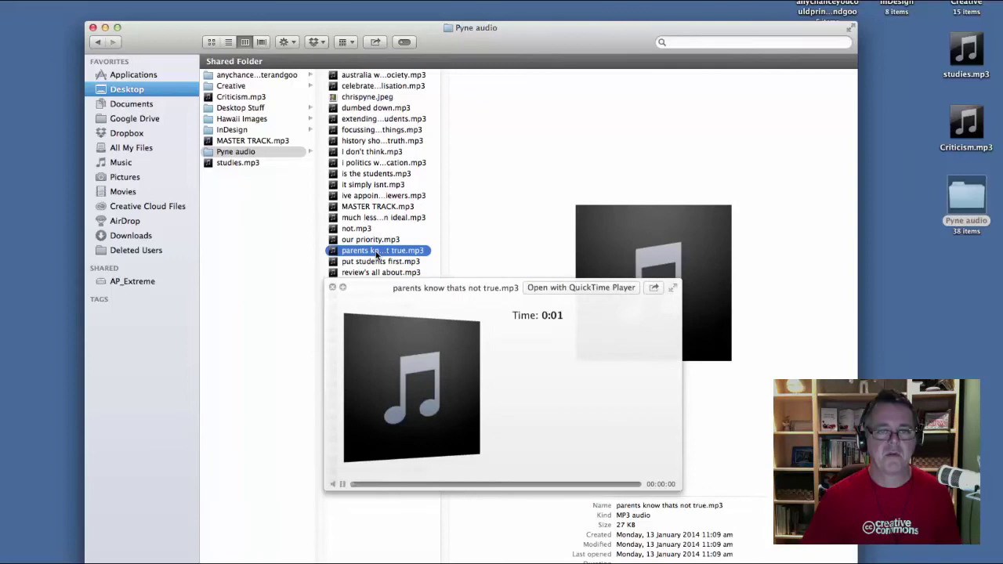
pyautogui.press('space')
pyautogui.press('space')
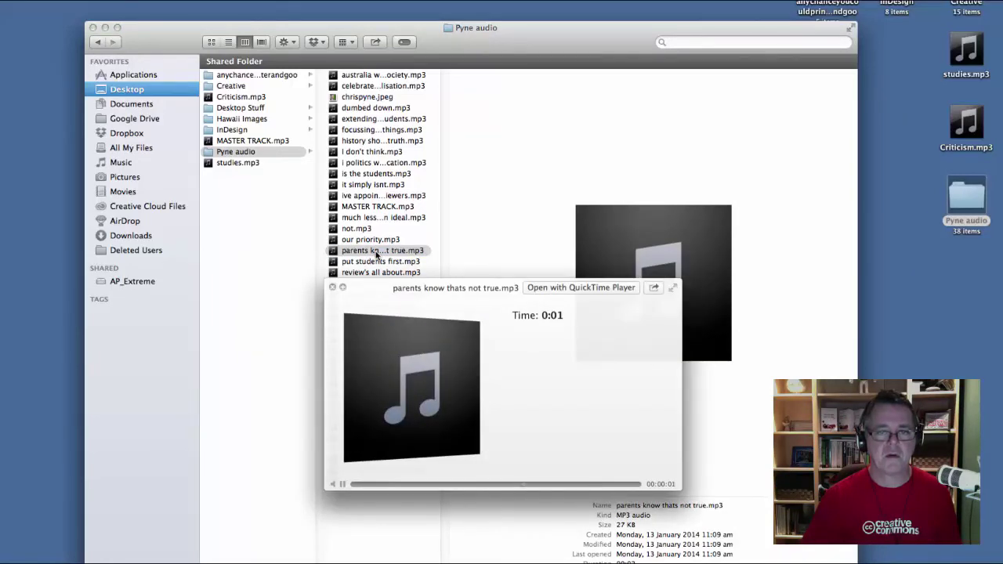
pyautogui.press('space')
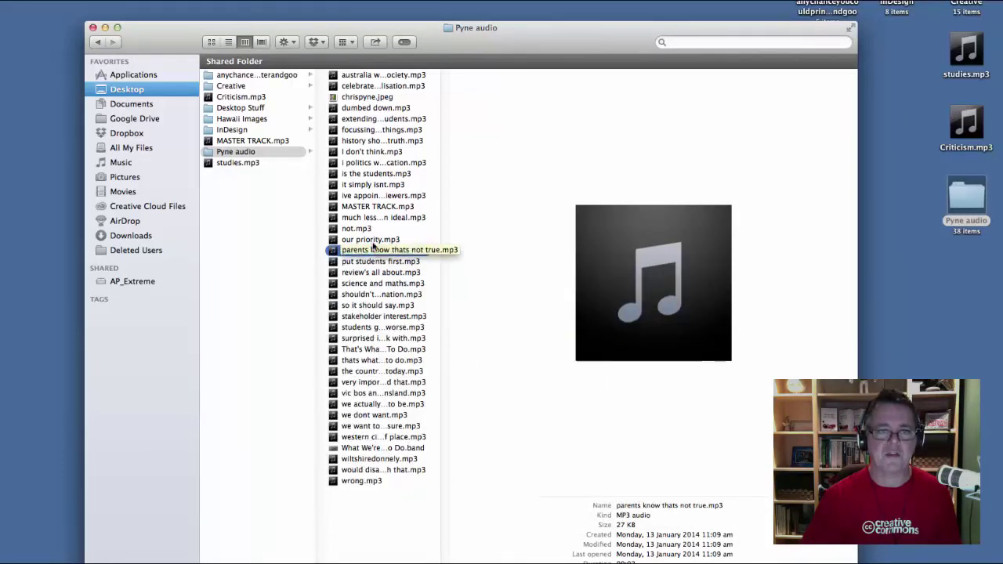
pyautogui.click(372, 243)
pyautogui.press('space')
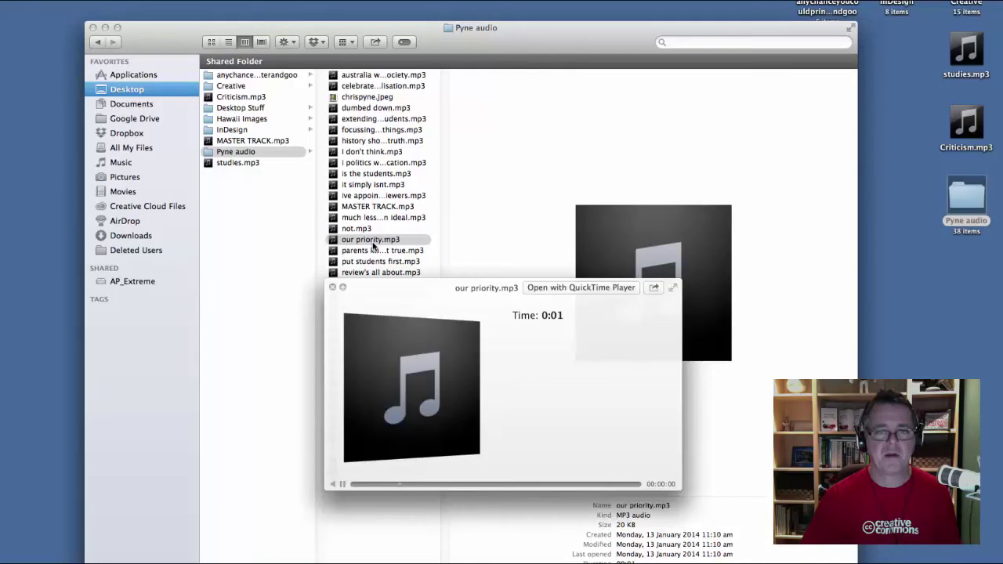
pyautogui.press('space')
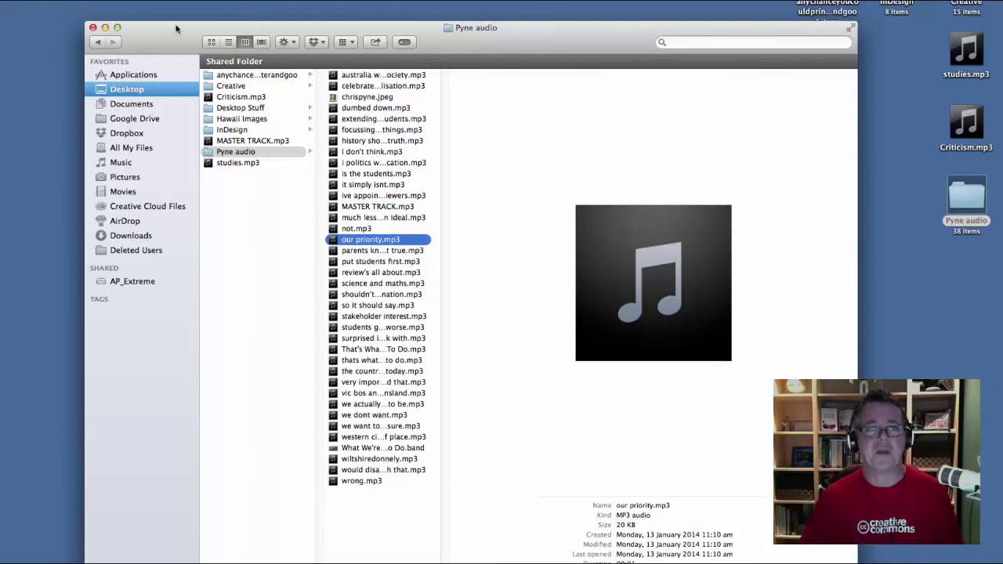
# Step: Close the Pyne audio folder window and bring the What We're Going To Do project forward
pyautogui.click(93, 29)
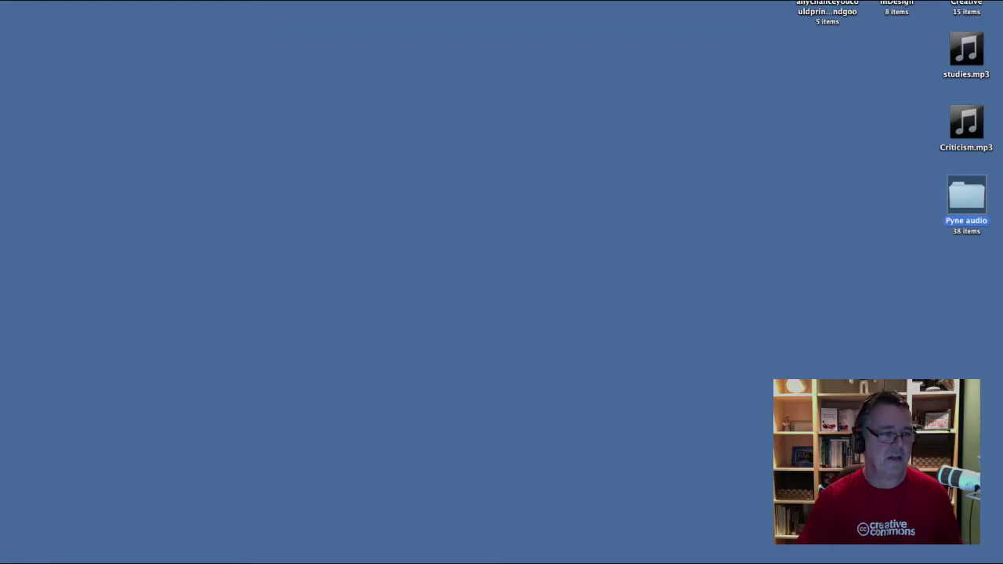
pyautogui.click(3, 392)
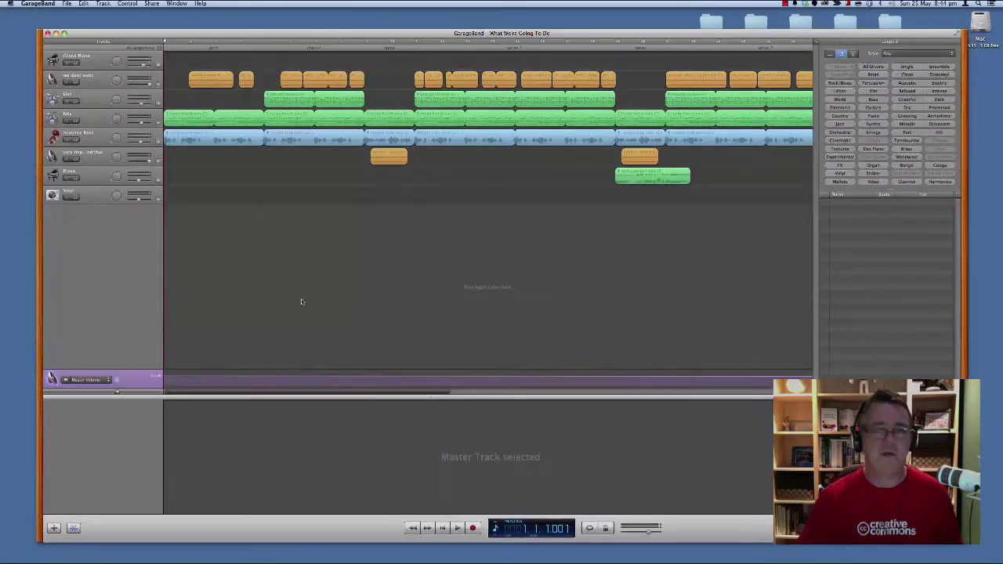
pyautogui.moveTo(567, 33); pyautogui.dragTo(562, 18)
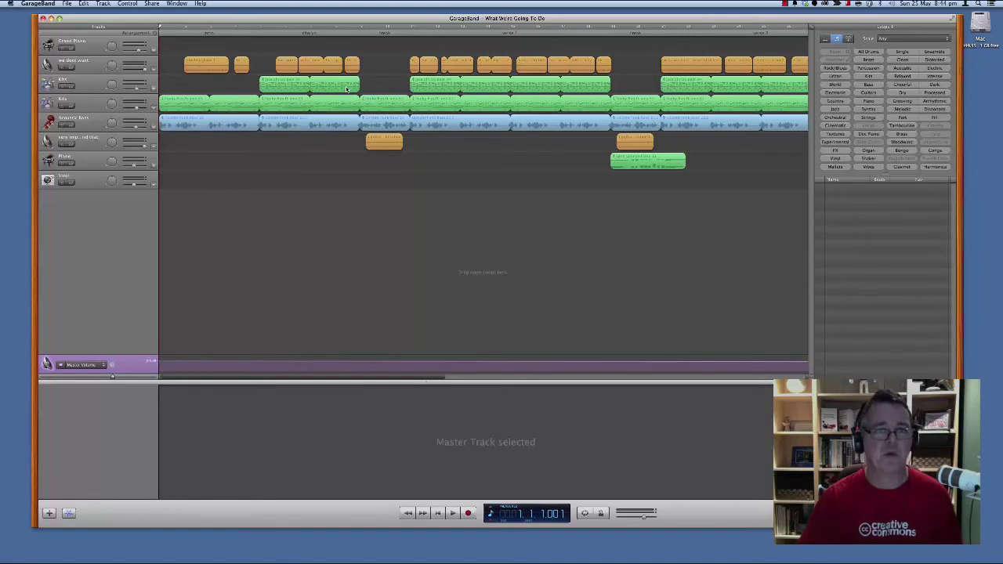
# Step: Mute all six tracks, then unmute the lower Kits track and play the drums alone
pyautogui.click(65, 68)
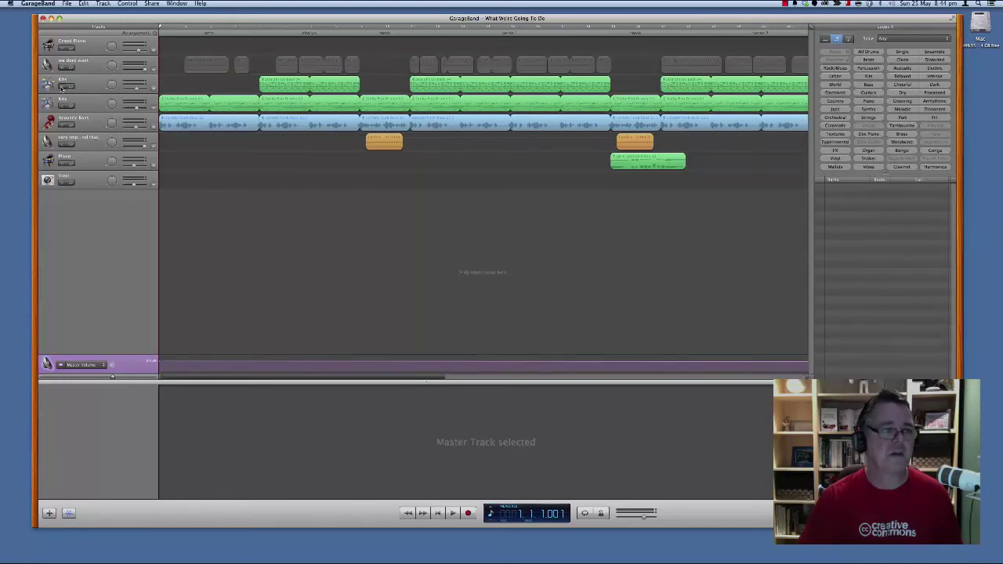
pyautogui.click(62, 88)
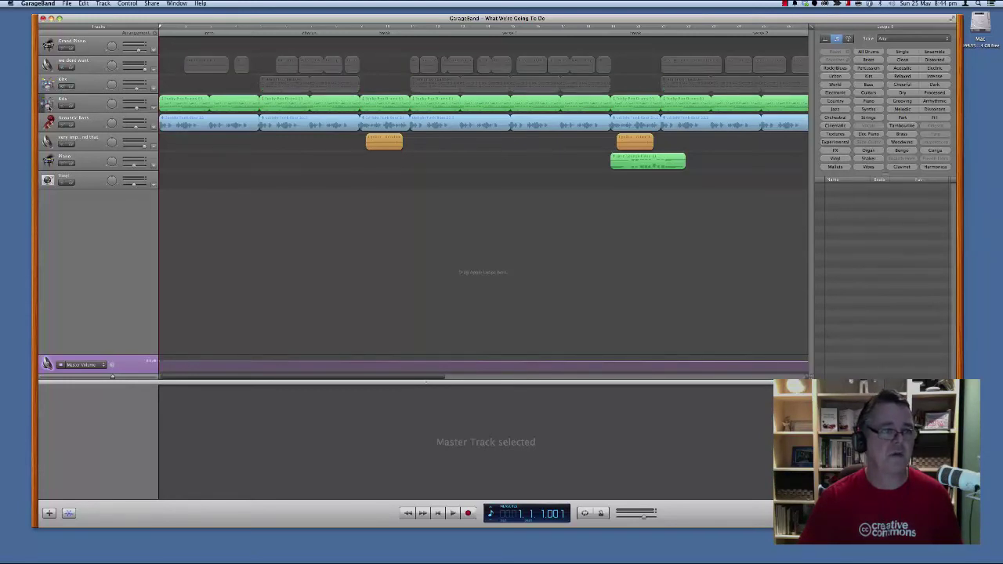
pyautogui.click(63, 106)
pyautogui.click(63, 126)
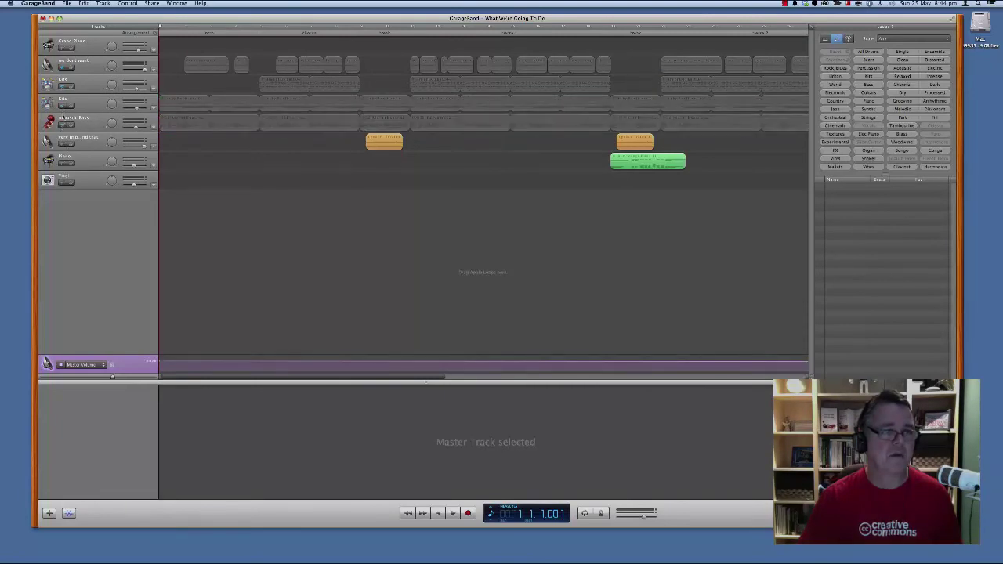
pyautogui.click(63, 145)
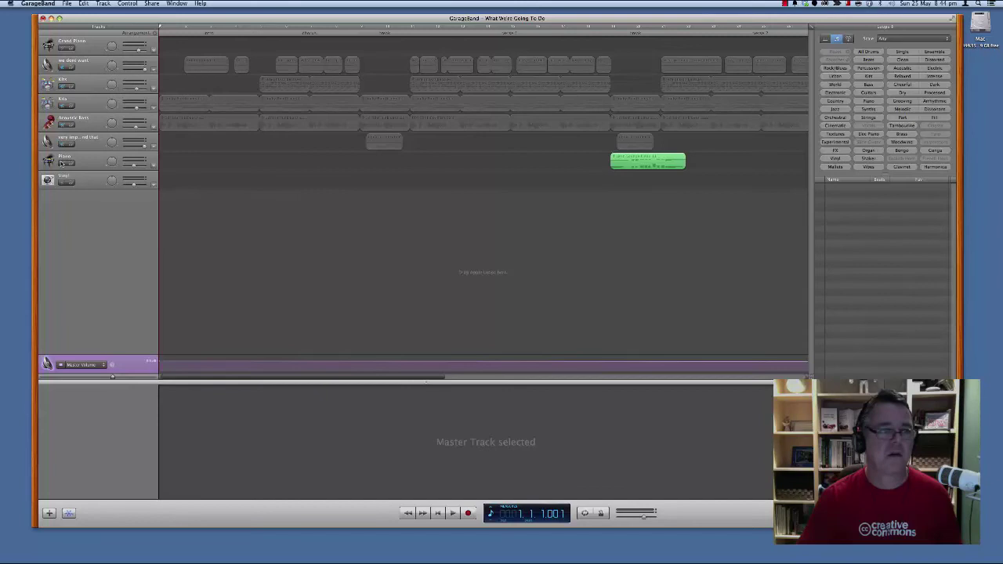
pyautogui.click(63, 164)
pyautogui.click(63, 107)
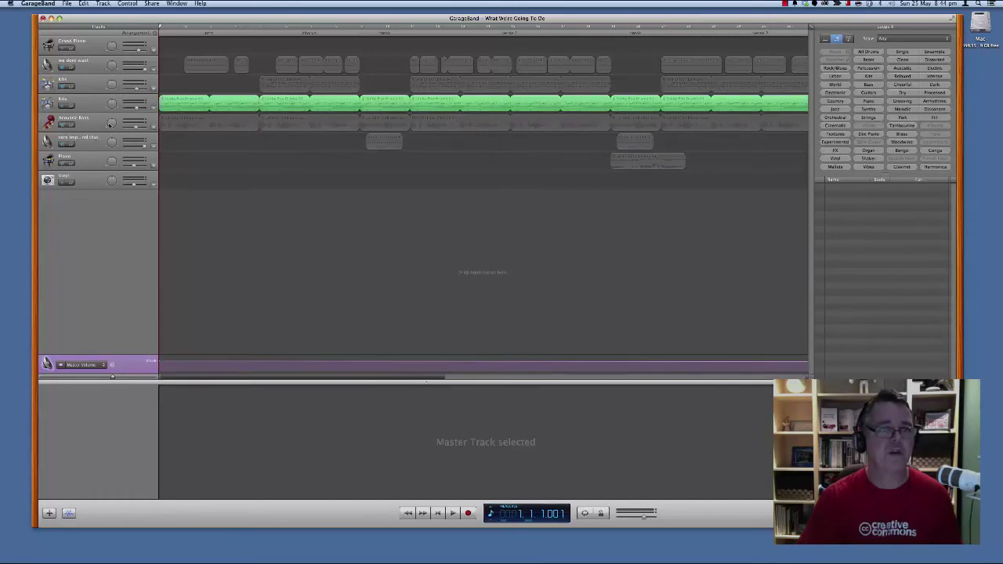
pyautogui.press('space')
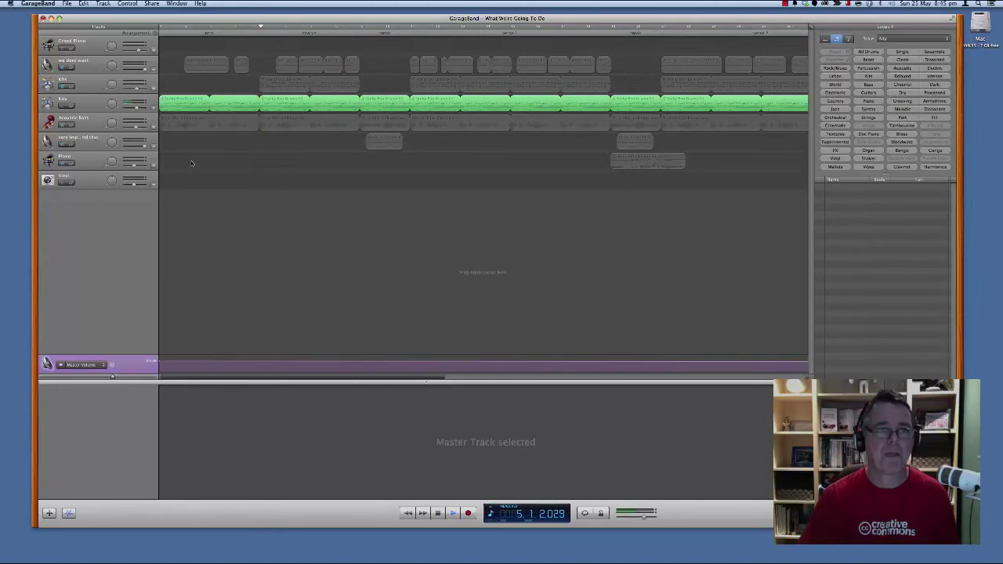
pyautogui.press('space')
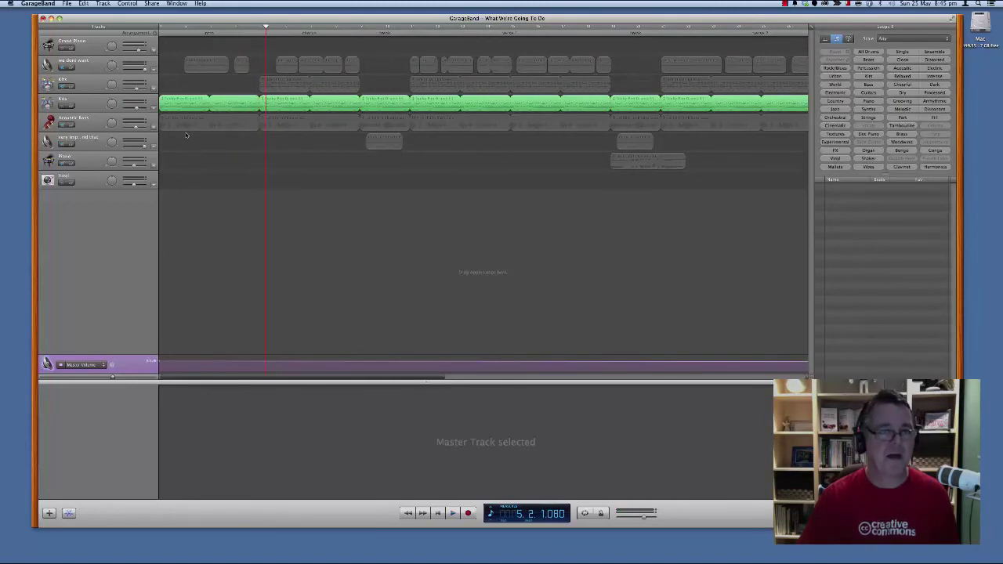
# Step: From the song start, unmute Acoustic Bass and play it with the drums, then unmute the upper drum kit
pyautogui.click(249, 29)
pyautogui.moveTo(250, 29); pyautogui.dragTo(157, 44)
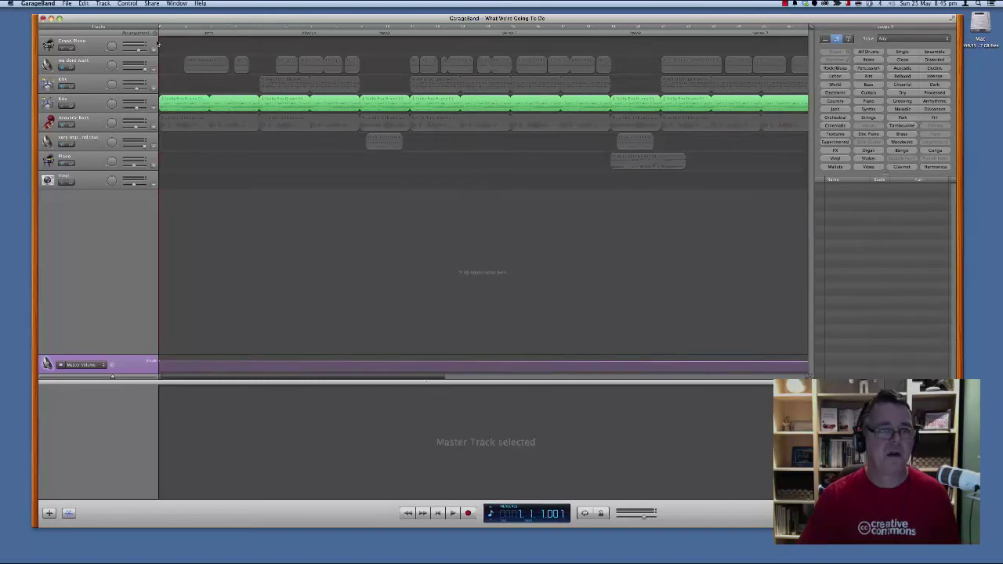
pyautogui.click(67, 125)
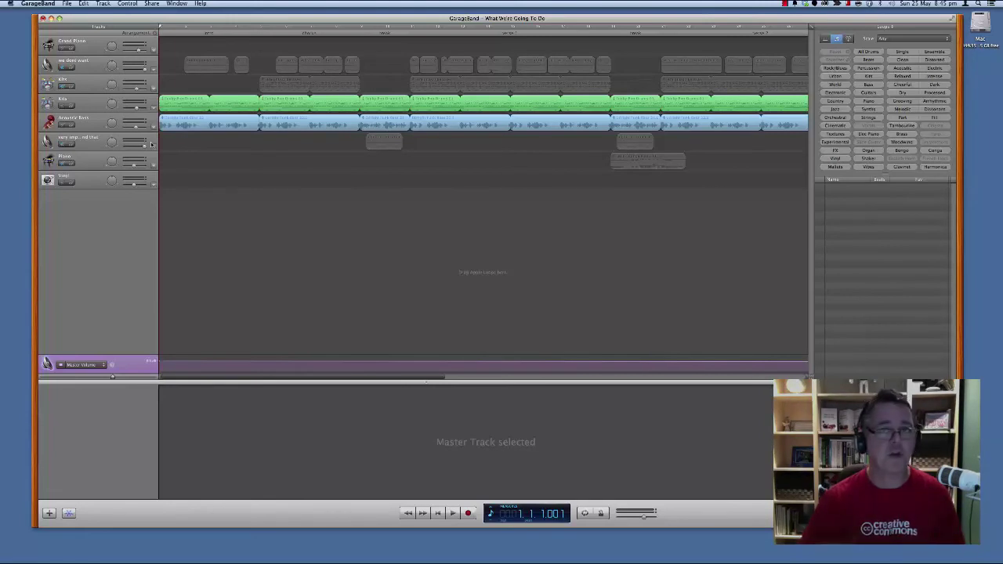
pyautogui.press('space')
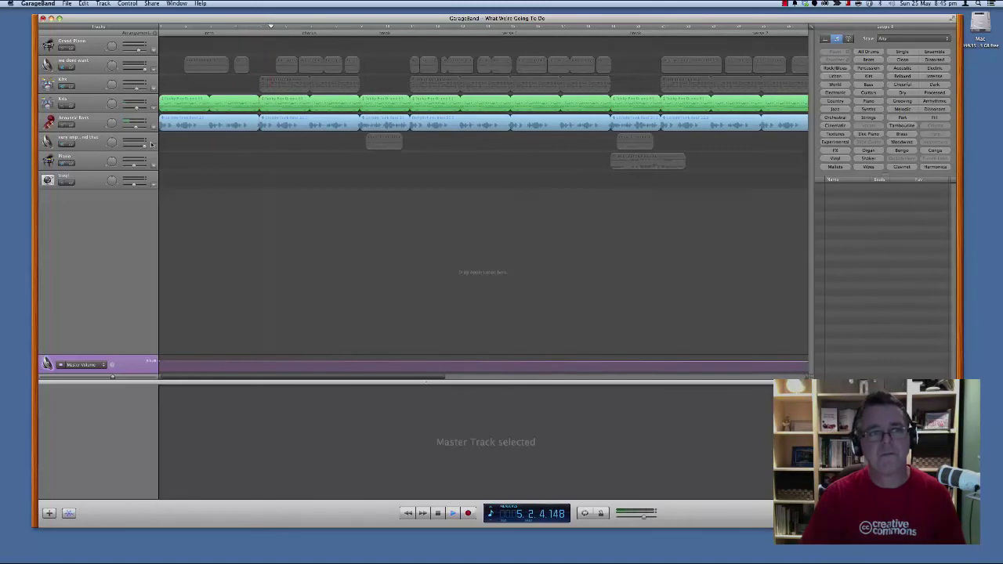
pyautogui.press('space')
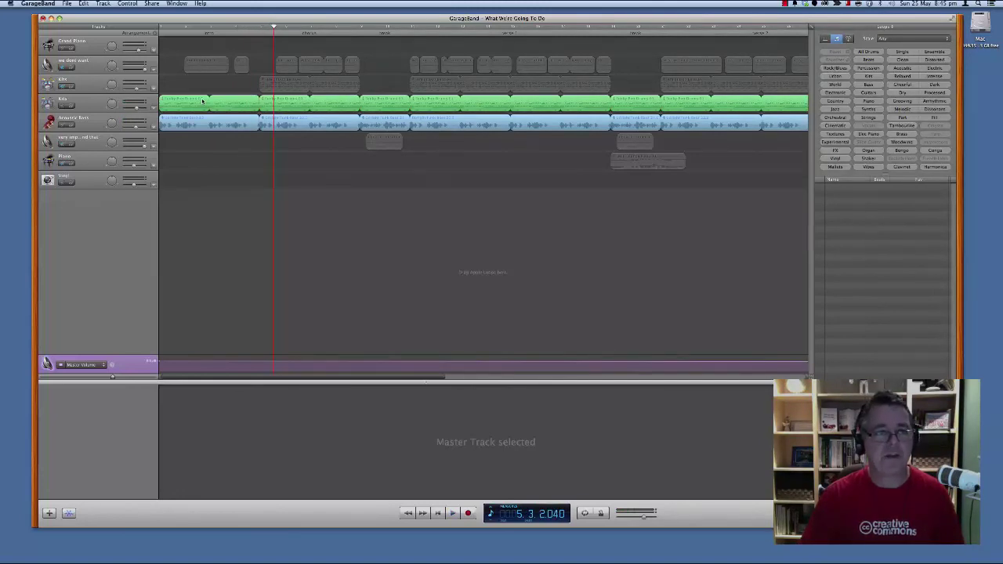
pyautogui.click(64, 91)
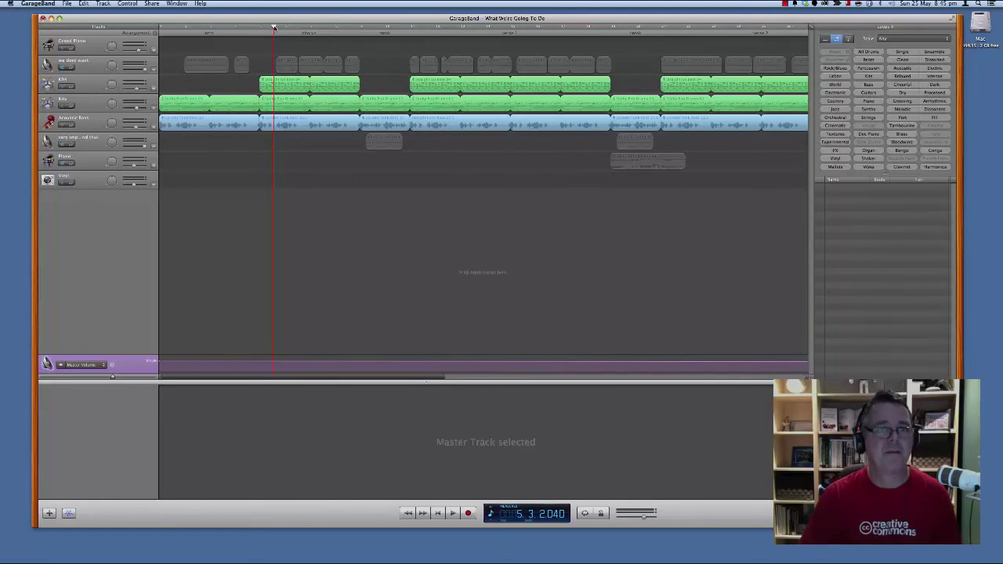
# Step: Play drums and bass from bar 3, then put the playhead exactly at the song start
pyautogui.moveTo(271, 28); pyautogui.dragTo(222, 30)
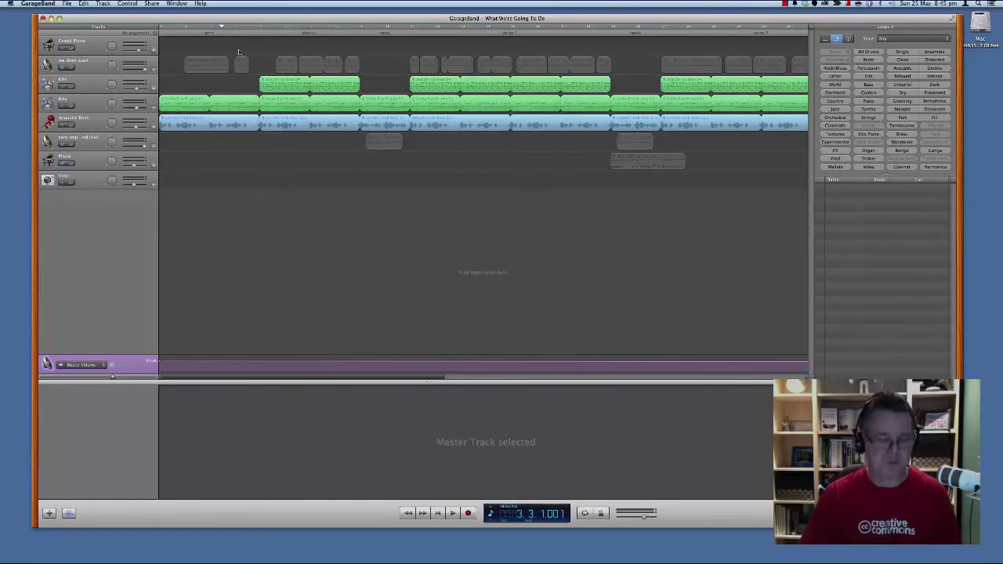
pyautogui.press('space')
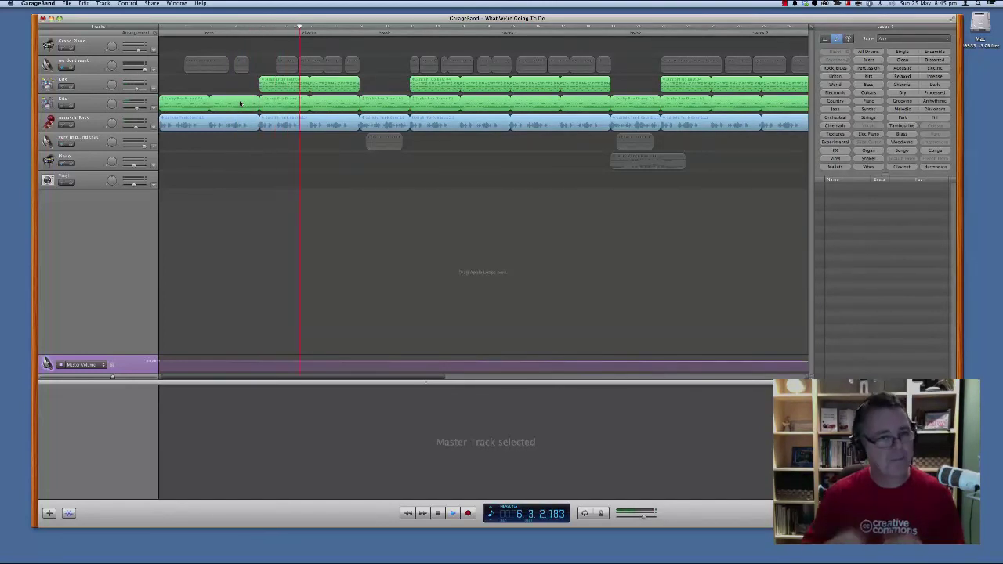
pyautogui.press('space')
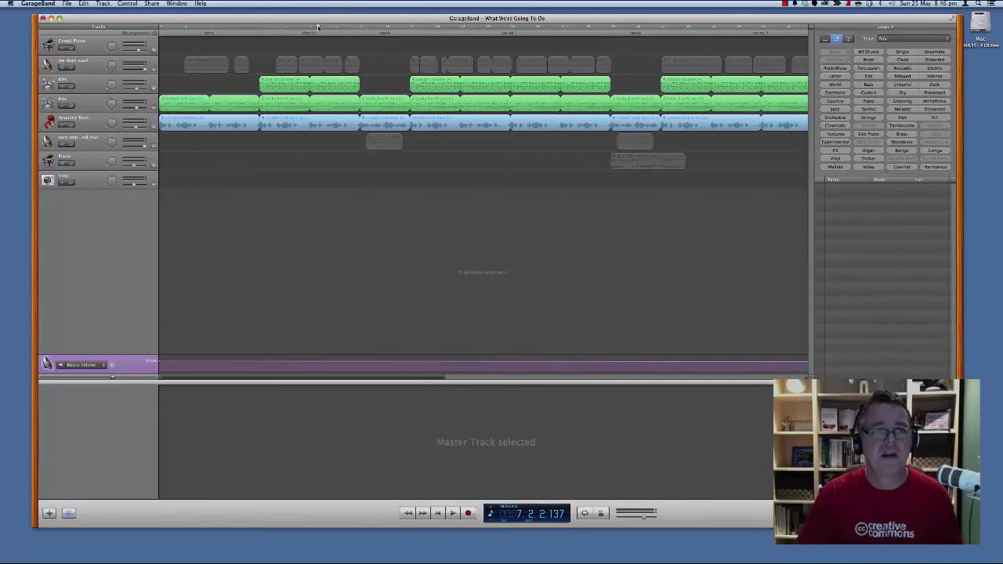
pyautogui.moveTo(318, 28); pyautogui.dragTo(160, 45)
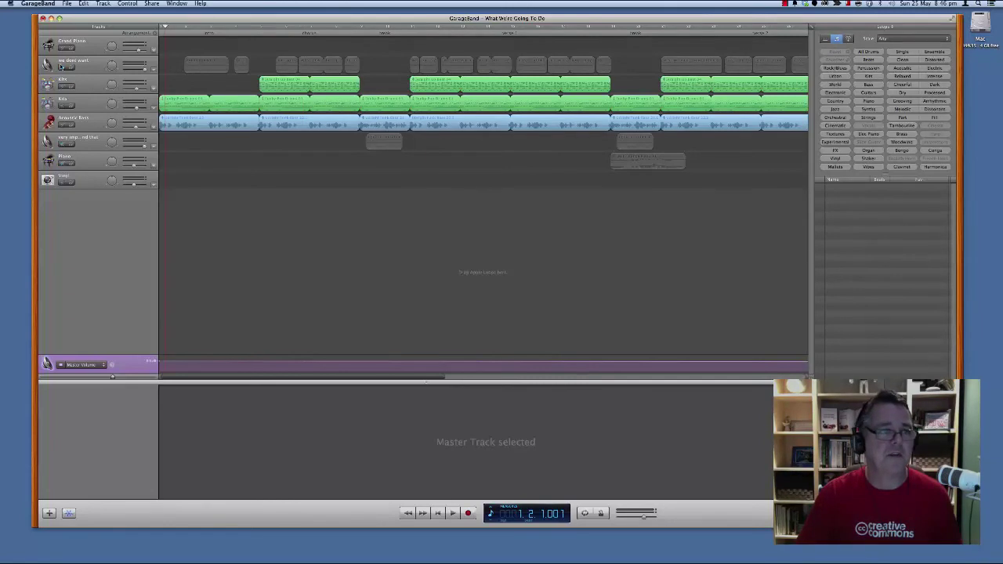
pyautogui.moveTo(164, 27); pyautogui.dragTo(159, 30)
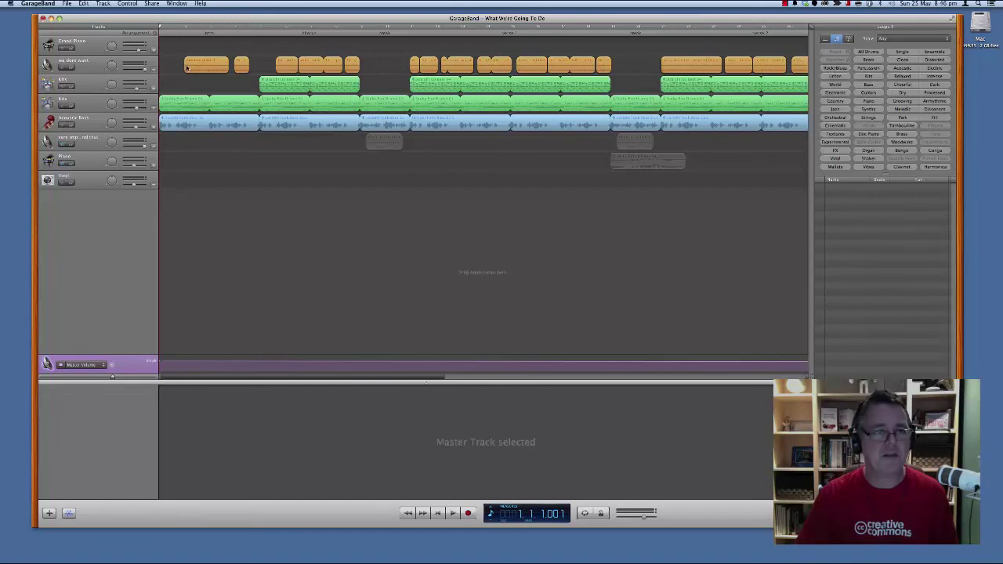
# Step: Play the arrangement from the beginning and unmute the sixth track's interview clips
pyautogui.press('space')
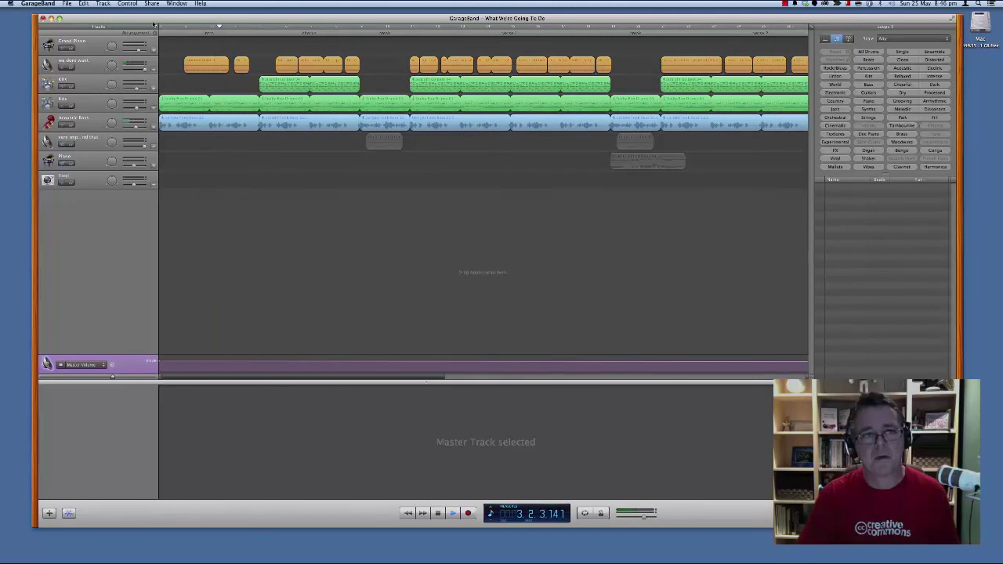
pyautogui.click(64, 145)
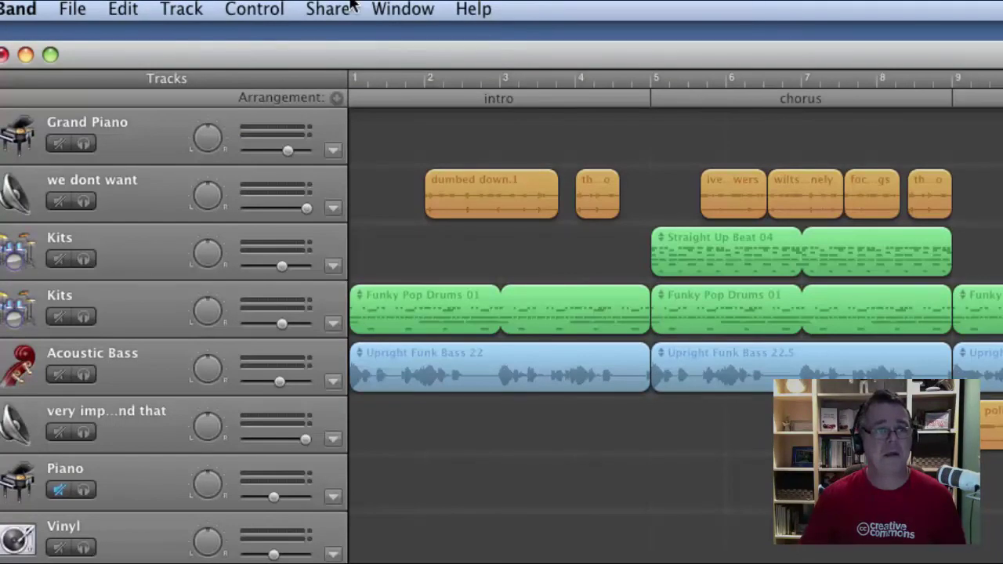
# Step: Review the Share menu's export options, then switch from GarageBand to the web browser
pyautogui.click(330, 14)
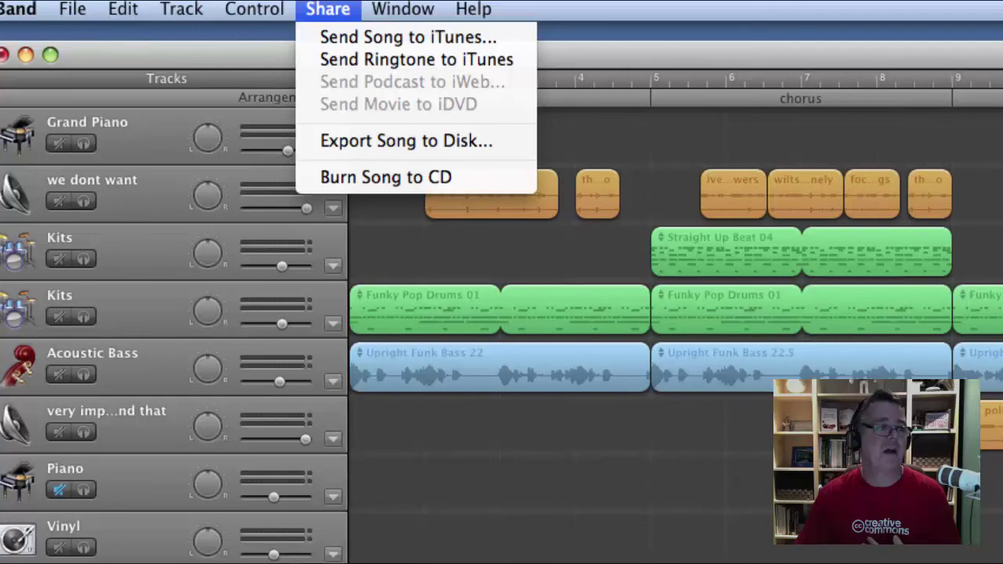
pyautogui.press('super+Tab')
pyautogui.press('super+Tab')
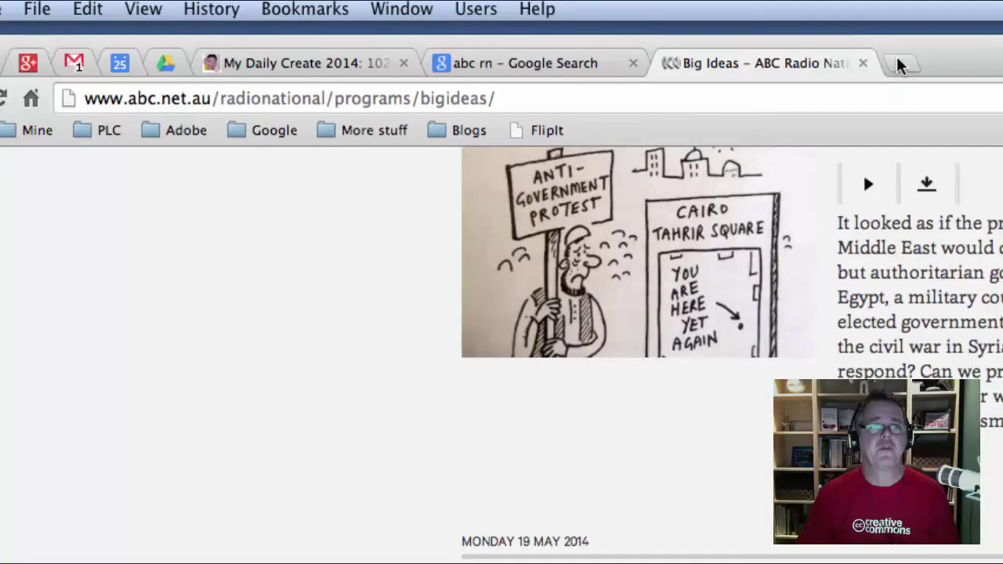
# Step: Load soundcloud.com in a new browser tab and go to the Stream feed
pyautogui.click(900, 64)
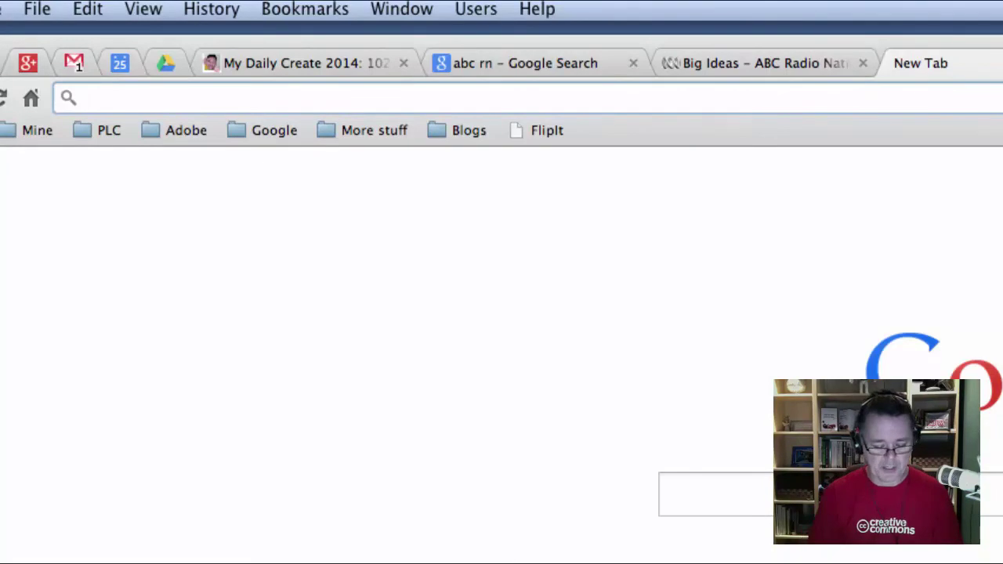
pyautogui.write('soundcloud.com')
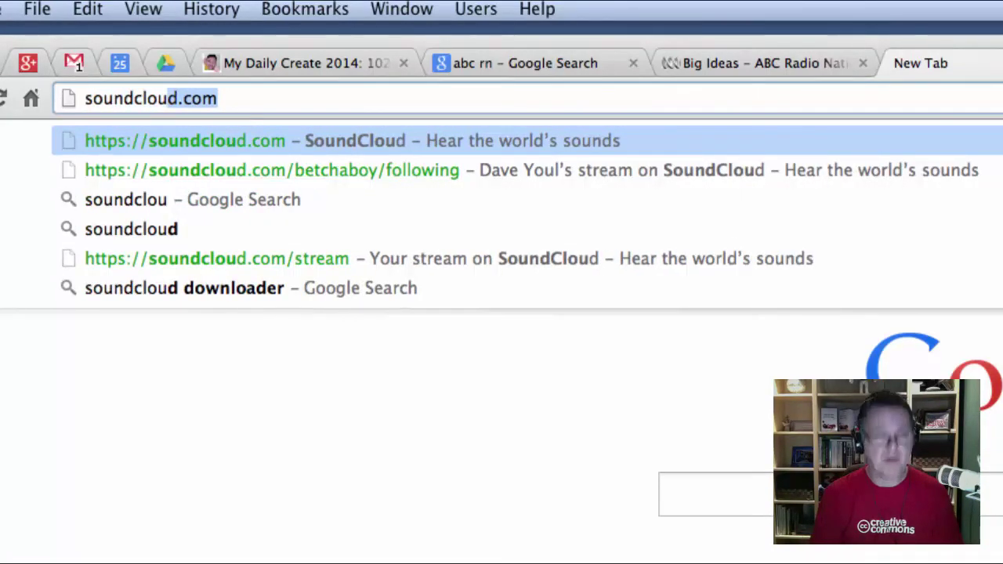
pyautogui.press('Return')
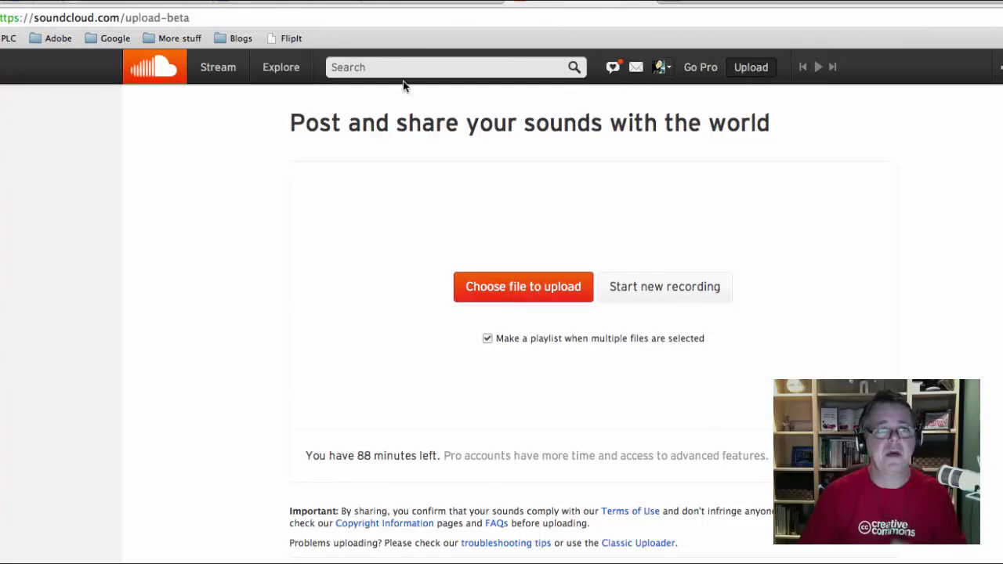
pyautogui.click(225, 69)
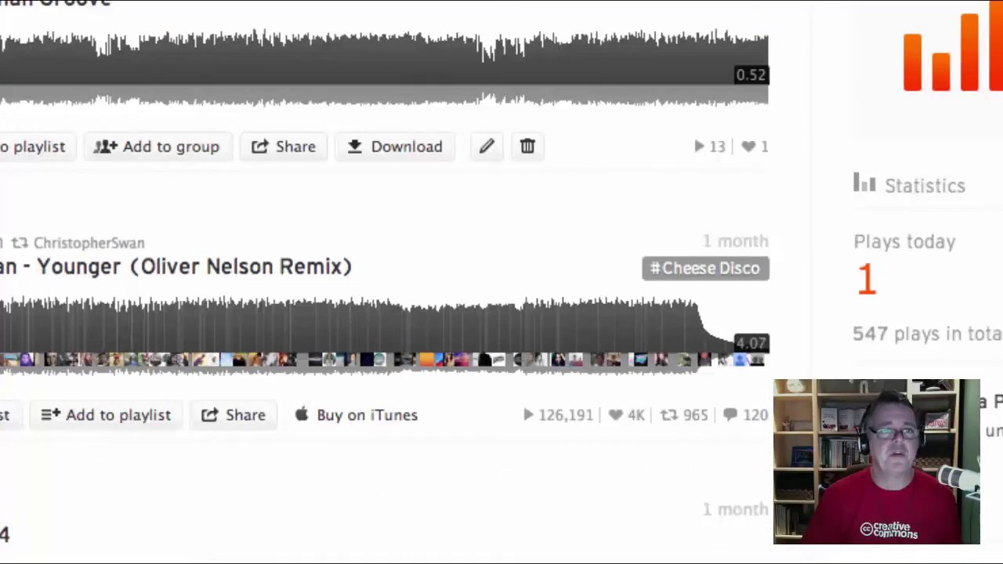
# Step: Copy the compact-player iframe embed code from Trans Tasman Groove's Share window
pyautogui.click(292, 157)
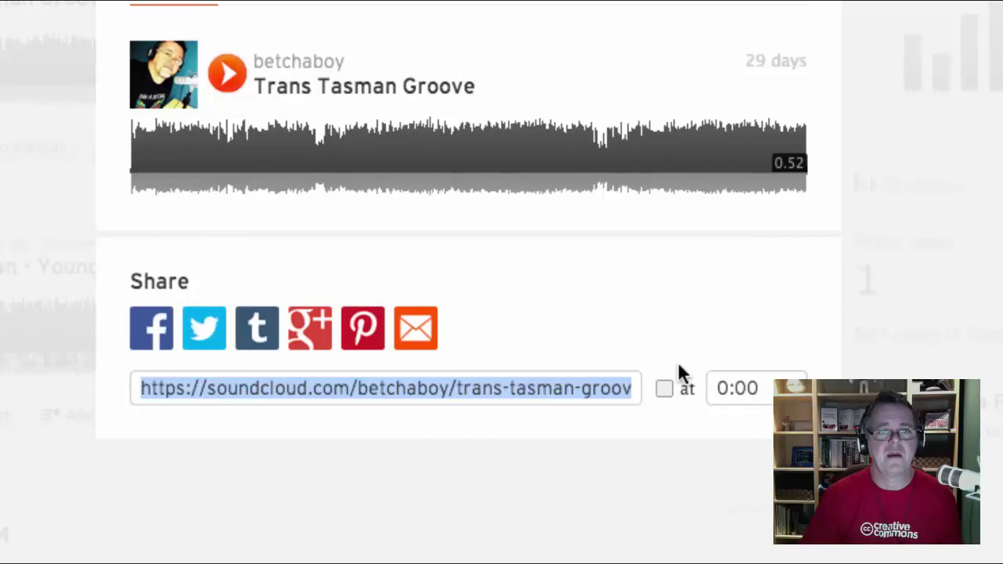
pyautogui.click(318, 3)
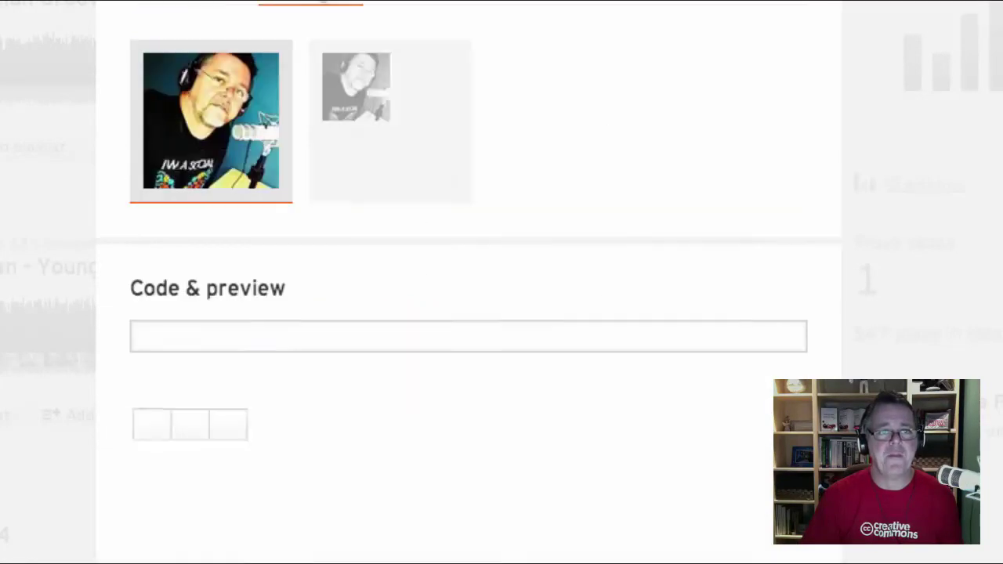
pyautogui.click(329, 336)
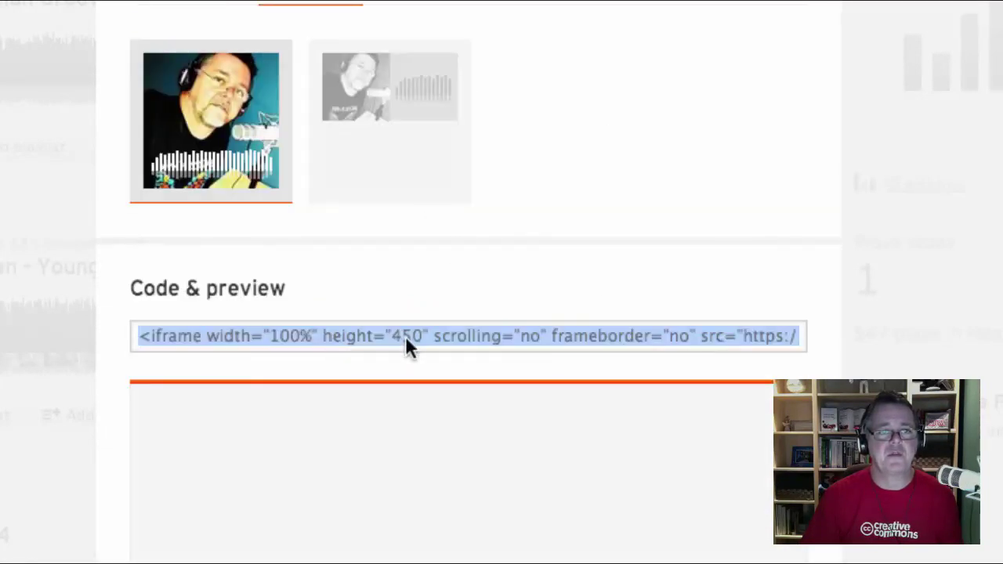
pyautogui.click(390, 92)
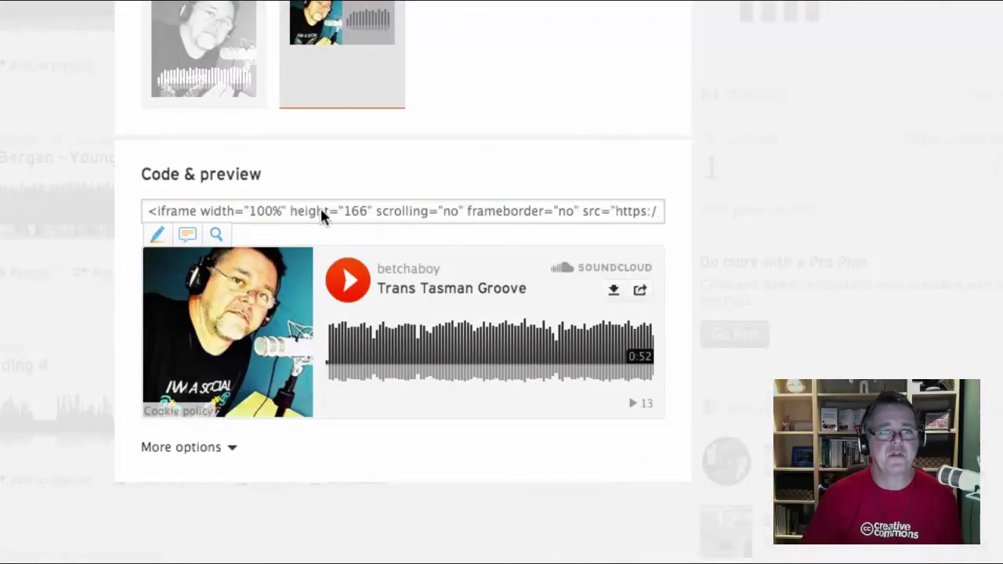
pyautogui.click(401, 211)
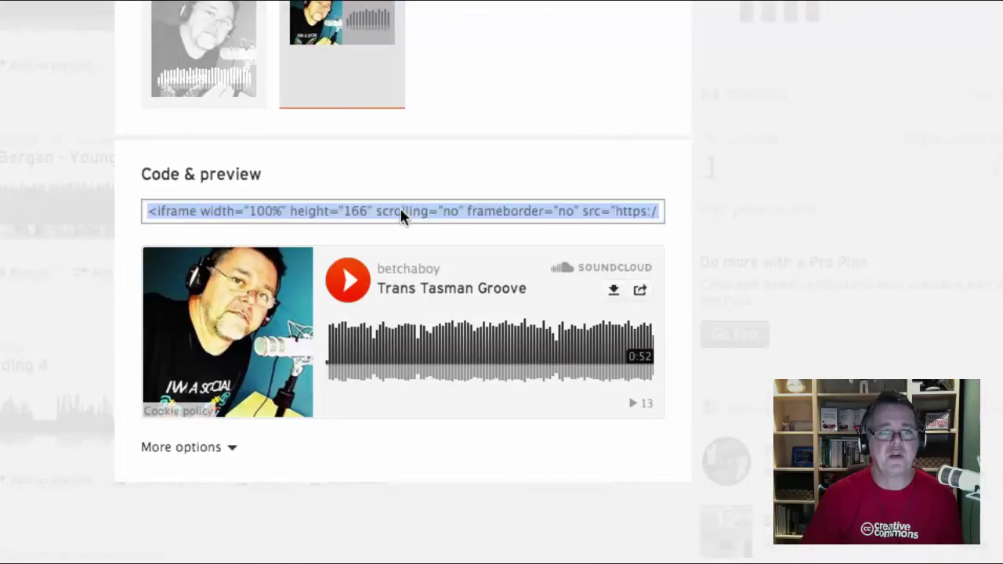
pyautogui.rightClick(401, 213)
pyautogui.click(441, 291)
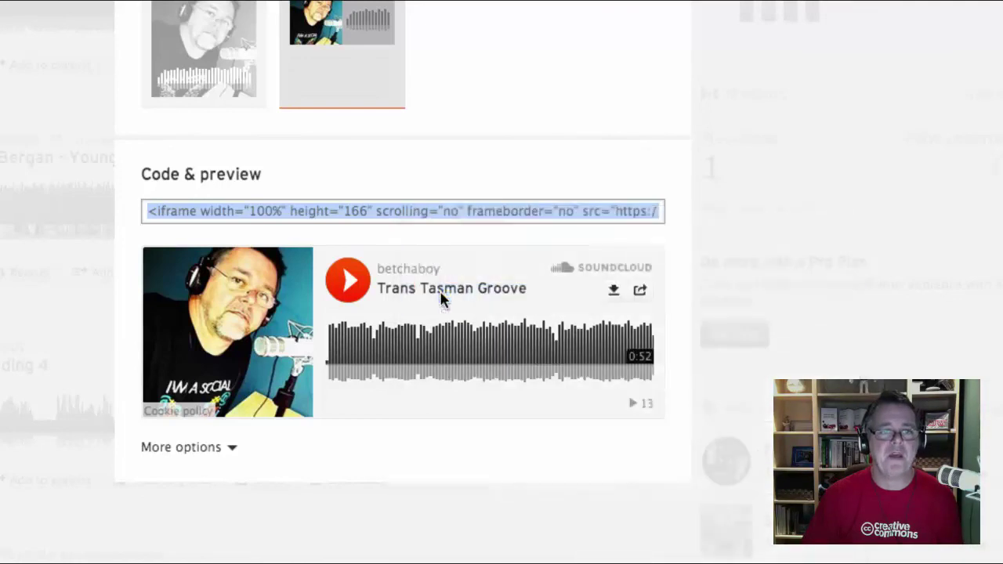
# Step: Load blogger.com in a new browser tab
pyautogui.press('super+t')
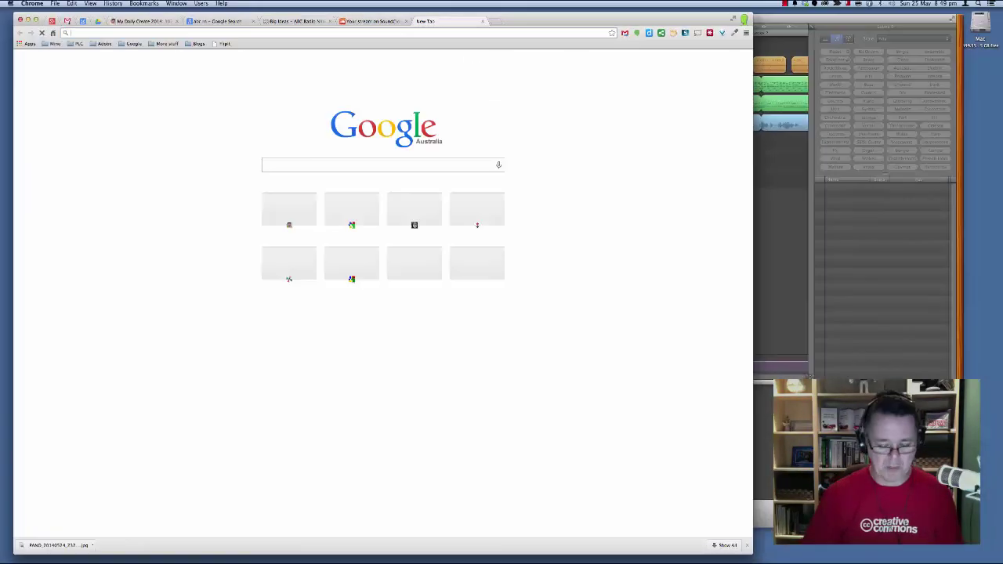
pyautogui.write('blogger.com')
pyautogui.press('Return')
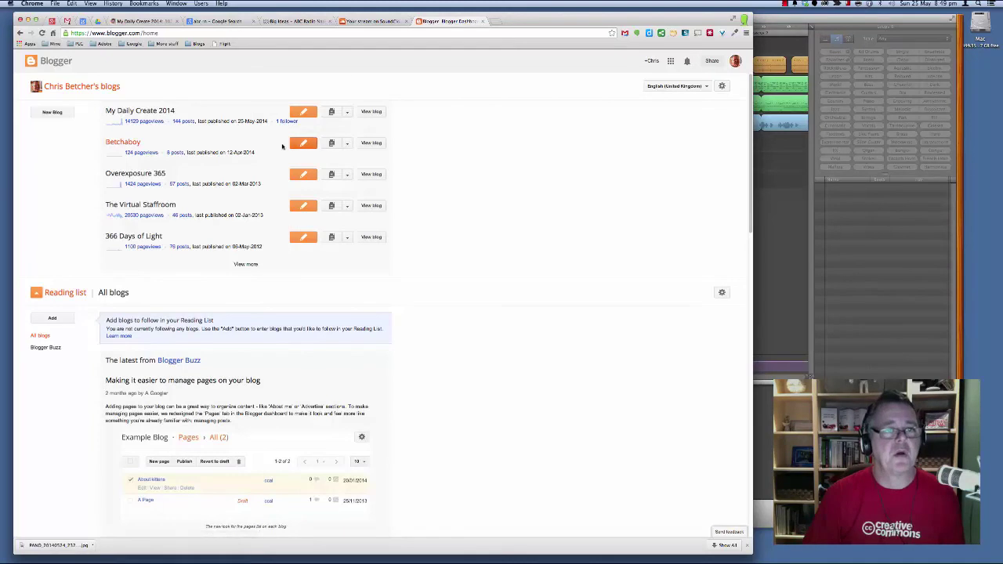
# Step: Start a Betchaboy post titled Music and paste the SoundCloud embed code into its HTML
pyautogui.click(305, 146)
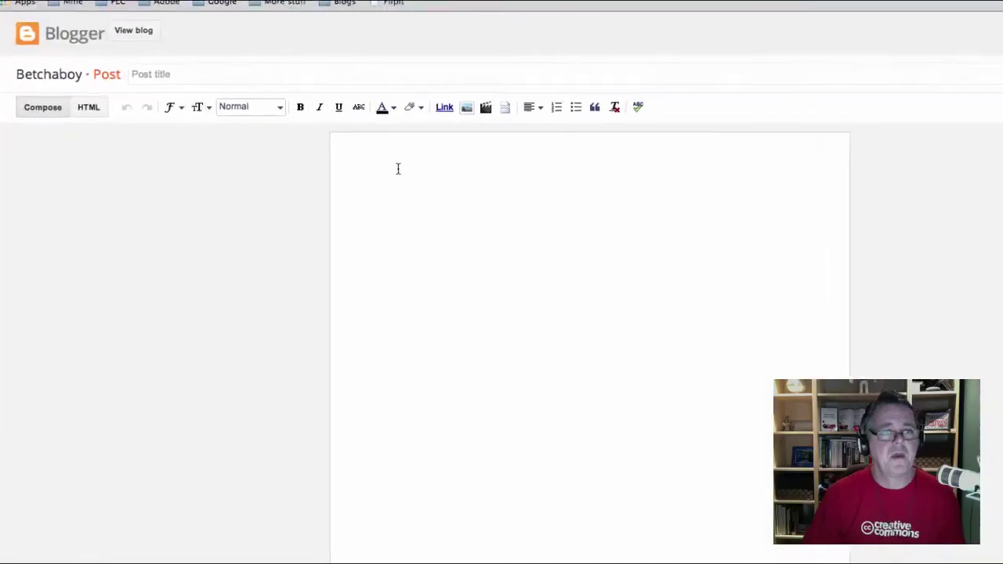
pyautogui.click(336, 72)
pyautogui.write('Music')
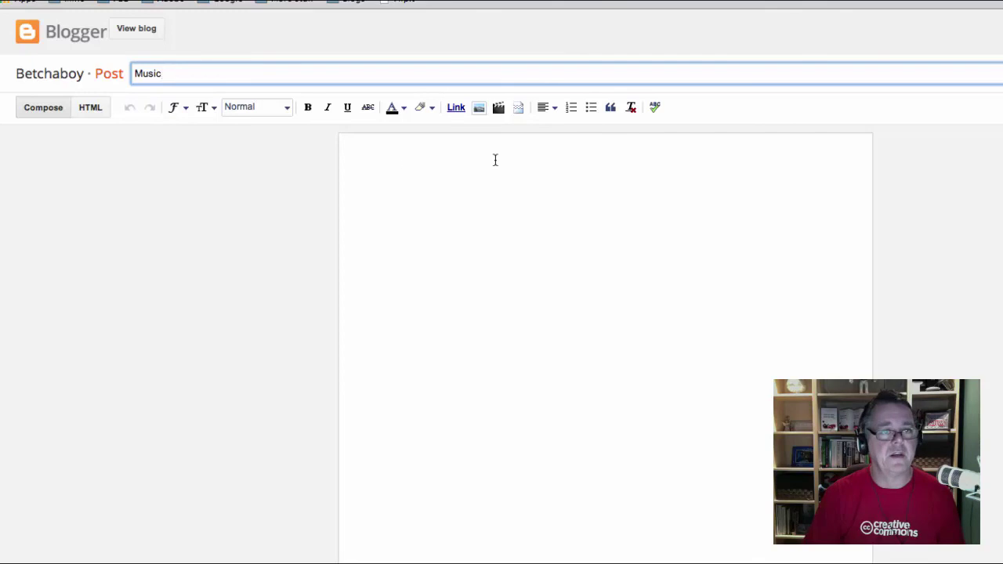
pyautogui.click(98, 110)
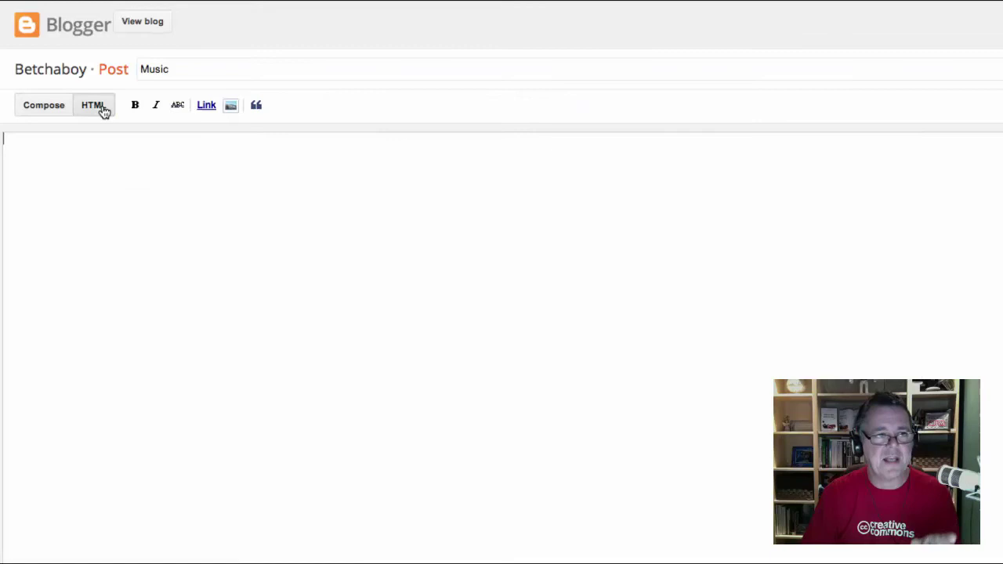
pyautogui.click(180, 179)
pyautogui.hotkey('ctrl', 'v')
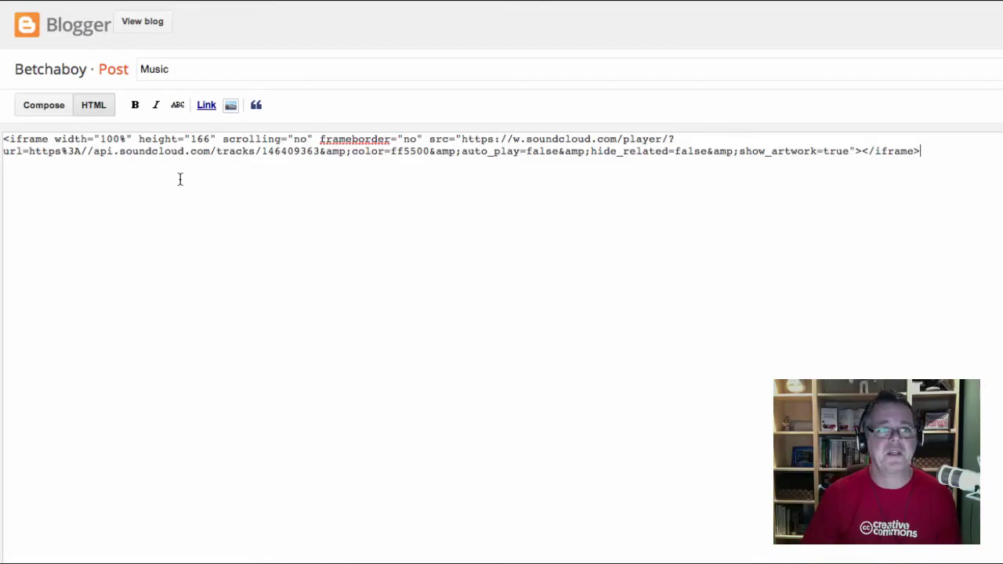
pyautogui.click(46, 107)
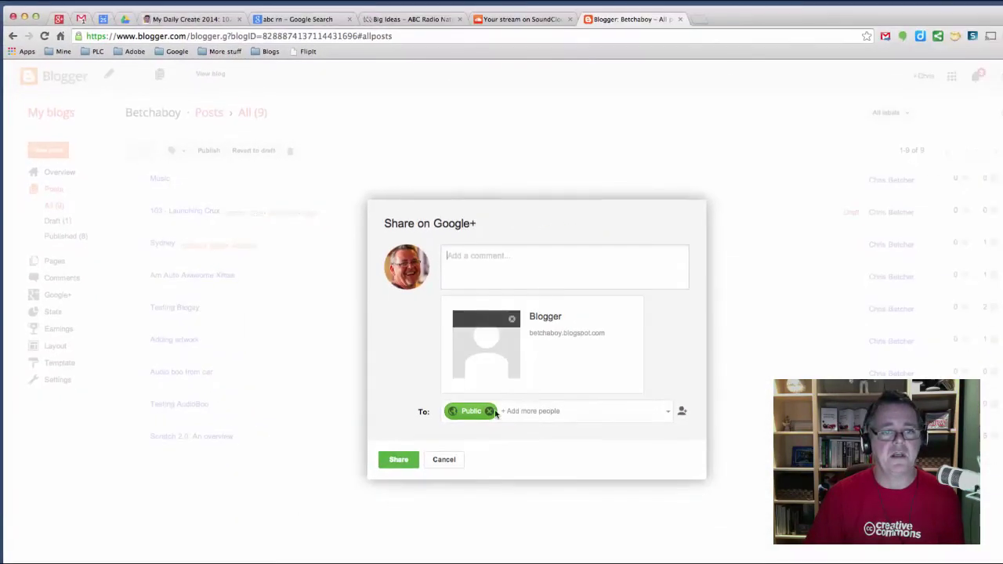
# Step: Cancel the Google+ share prompt, view the live blog and play Trans Tasman Groove
pyautogui.click(445, 460)
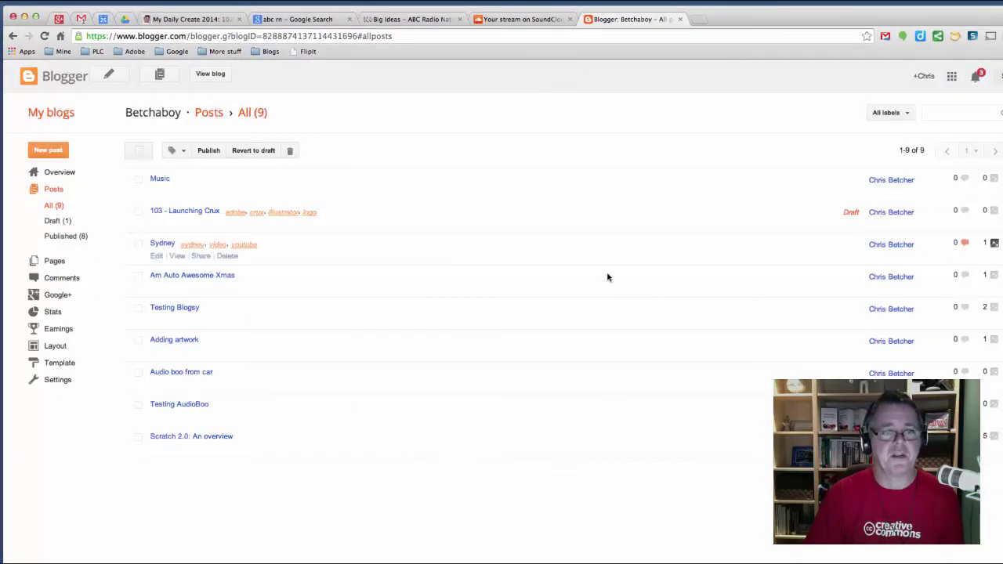
pyautogui.click(208, 75)
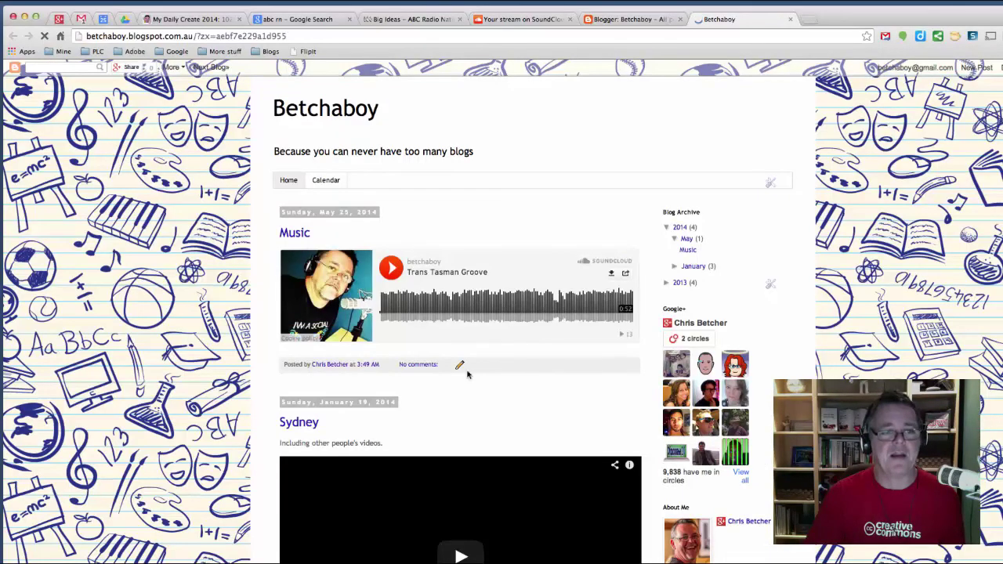
pyautogui.click(391, 268)
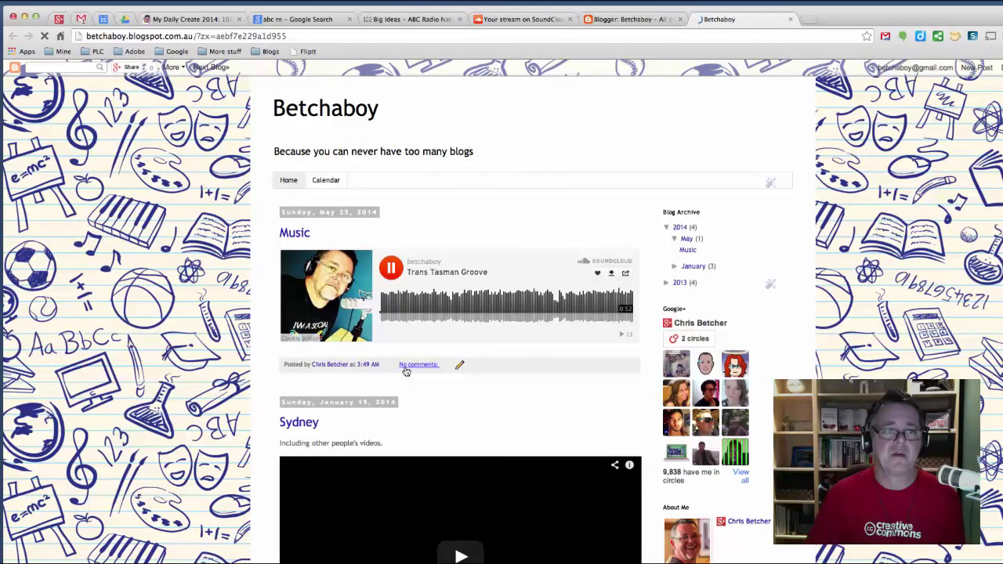